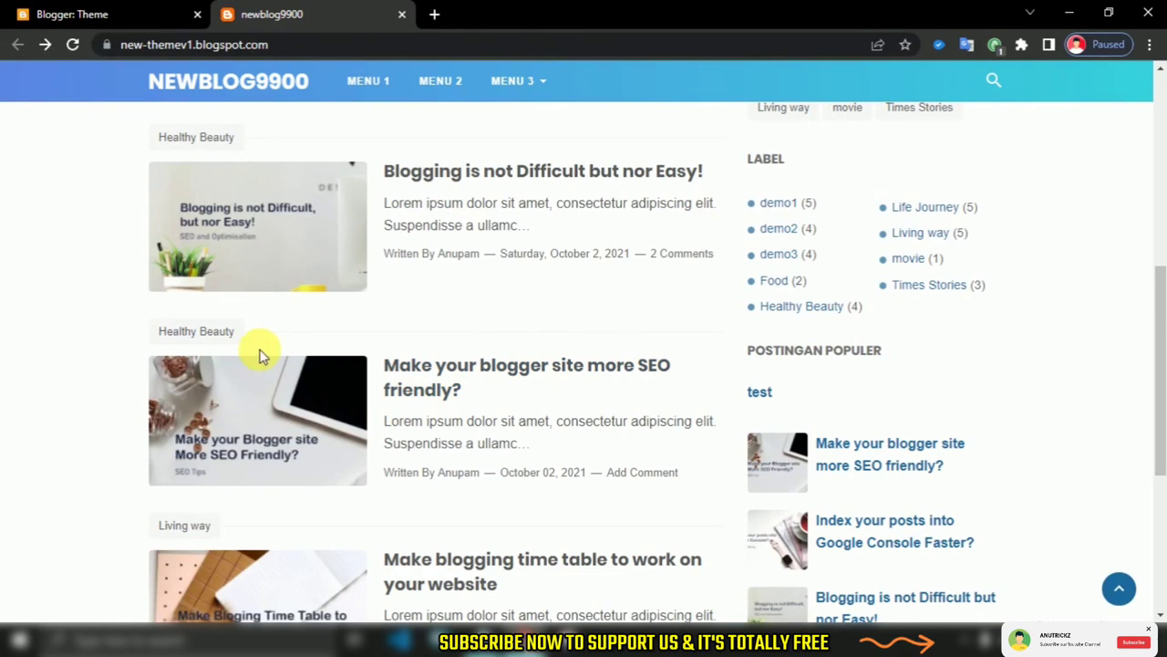
Create a new blank Blogger page and set its editor to HTML view
left_click(90, 9)
left_click(75, 392)
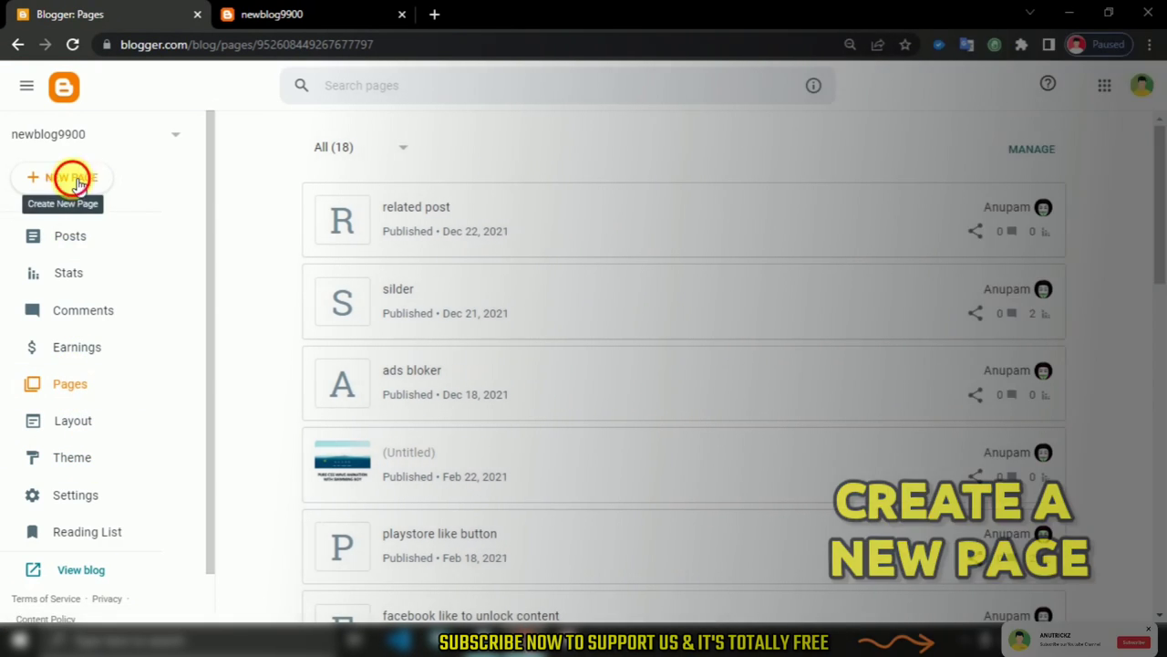
left_click(73, 177)
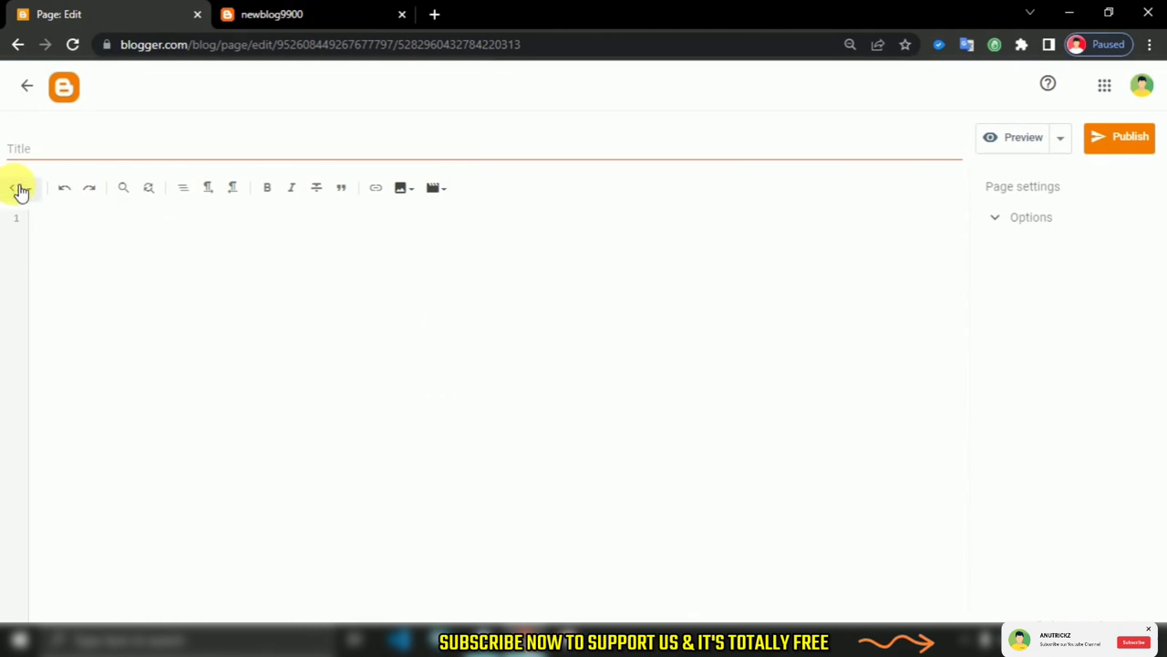
left_click(18, 187)
left_click(274, 255)
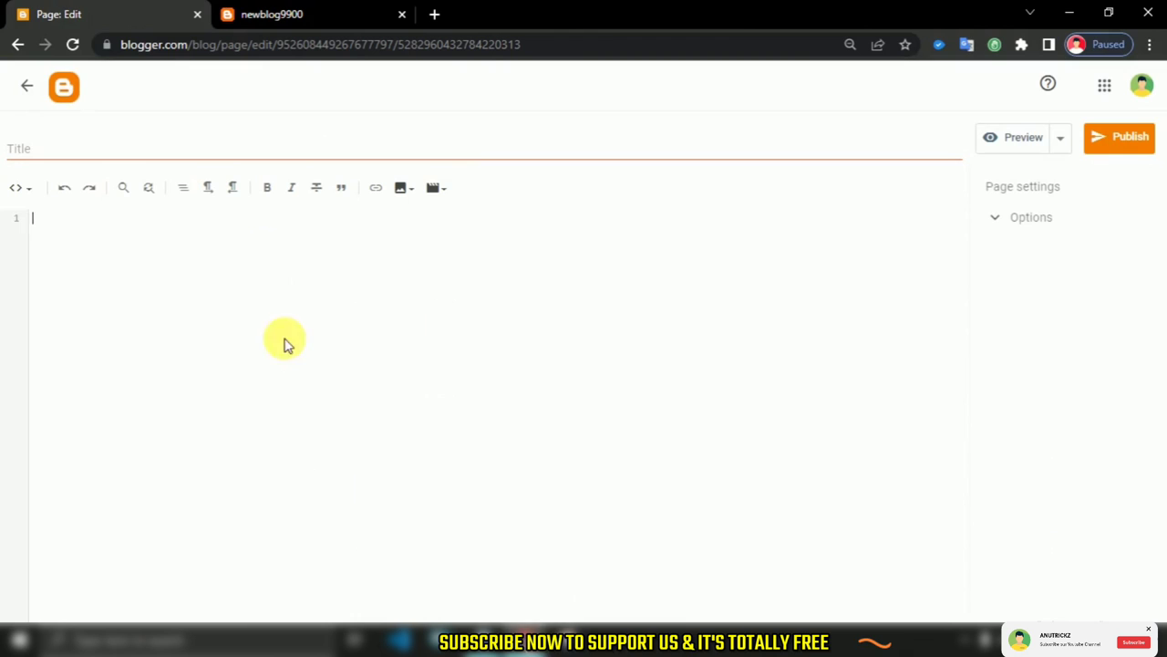
left_click(487, 639)
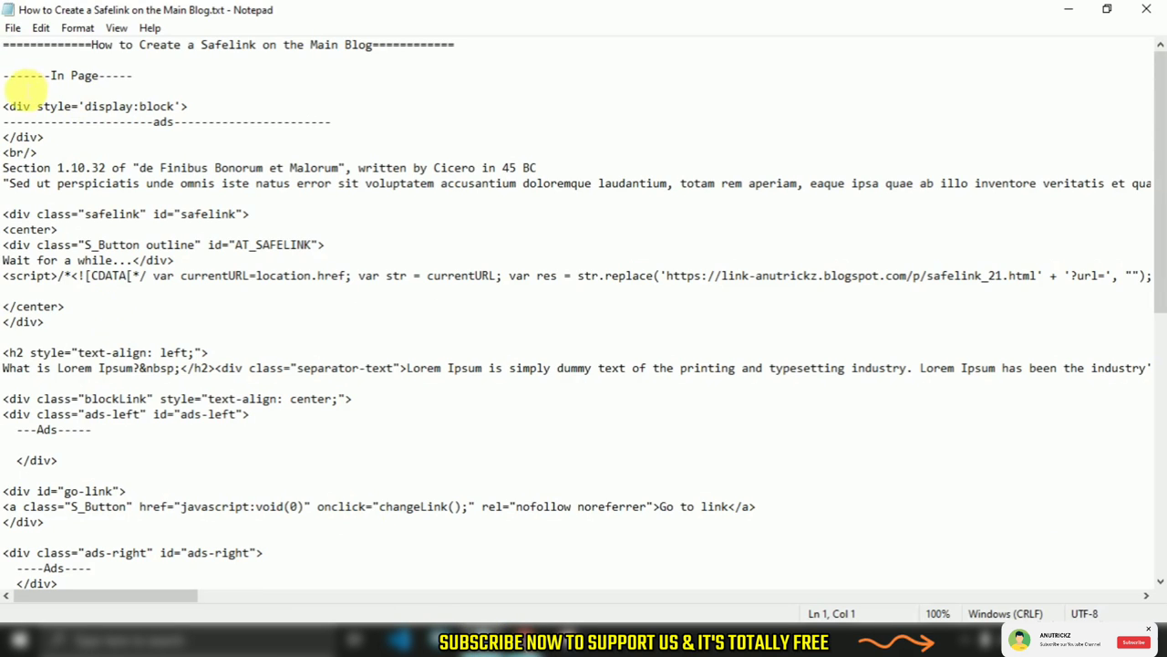
Copy the Notepad In Page HTML block, ending with </div><div><br /></div>
left_click_drag(5, 107, 231, 407)
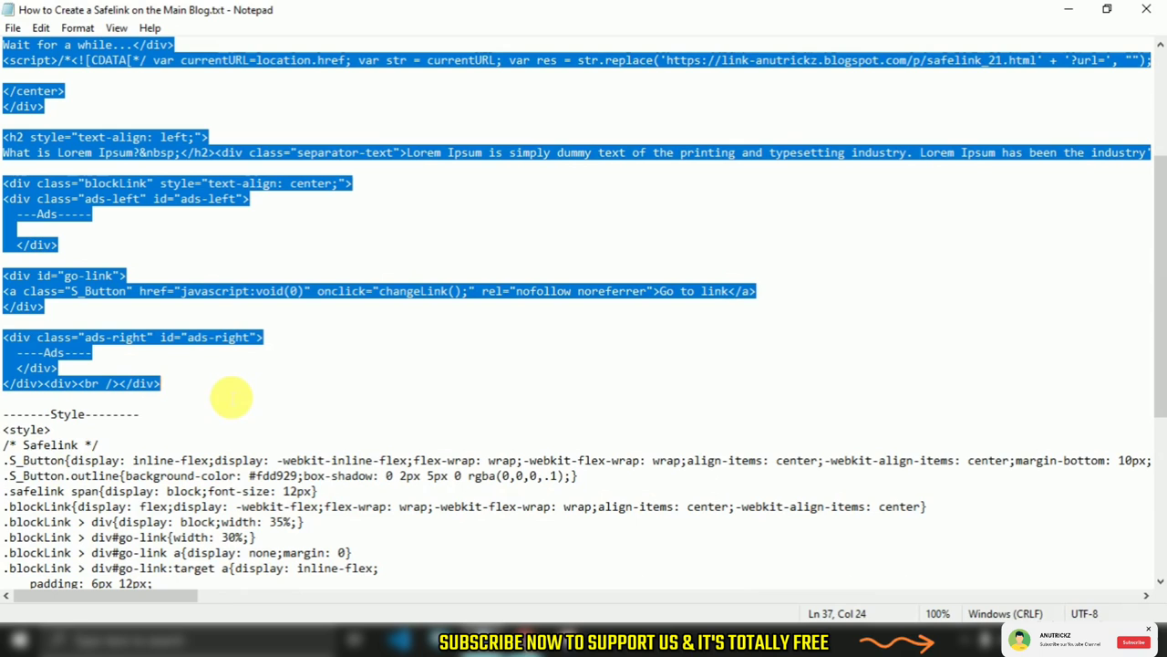
right_click(80, 206)
left_click(139, 256)
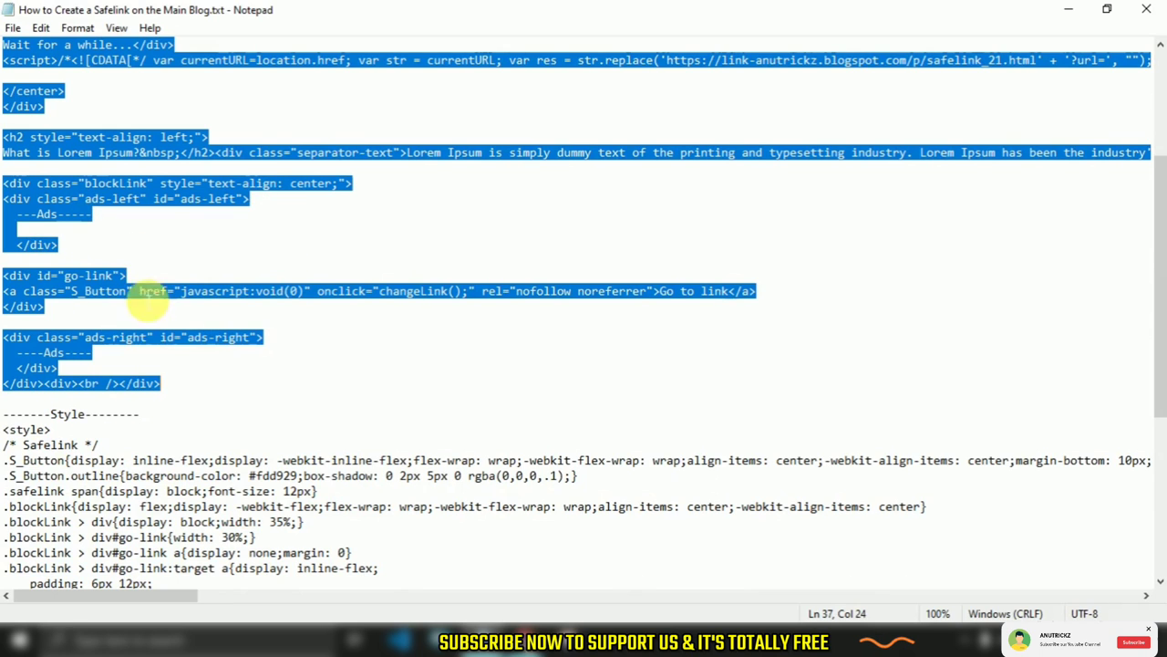
Paste the copied safelink HTML into the page's HTML editor as plain text
left_click(483, 556)
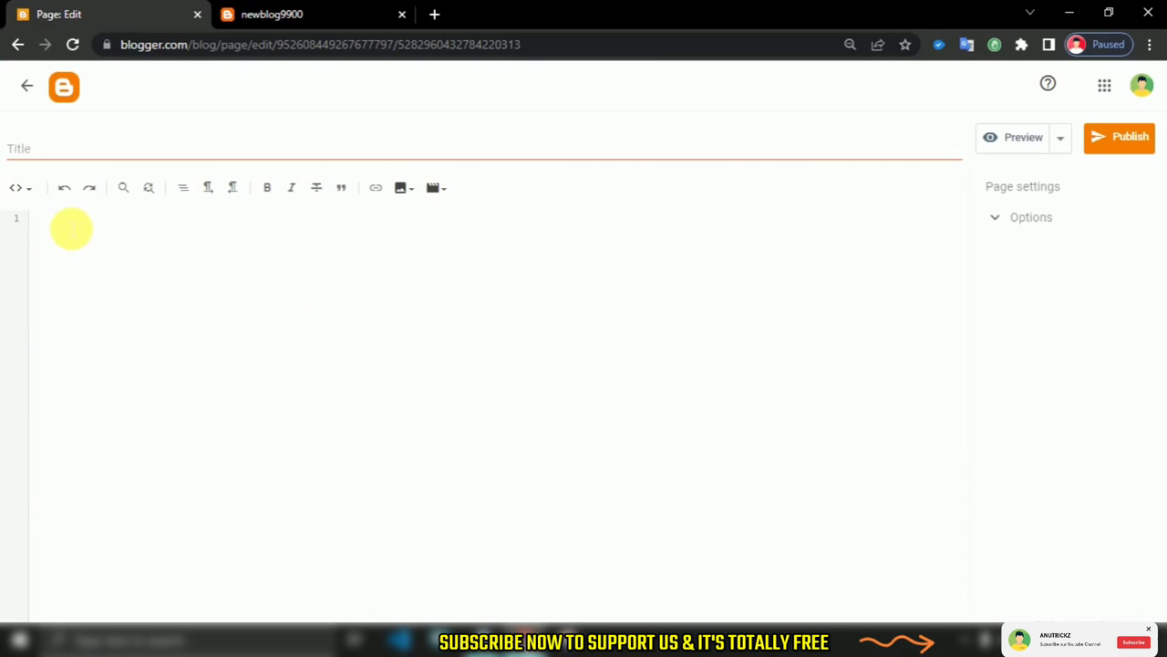
right_click(71, 228)
left_click(156, 371)
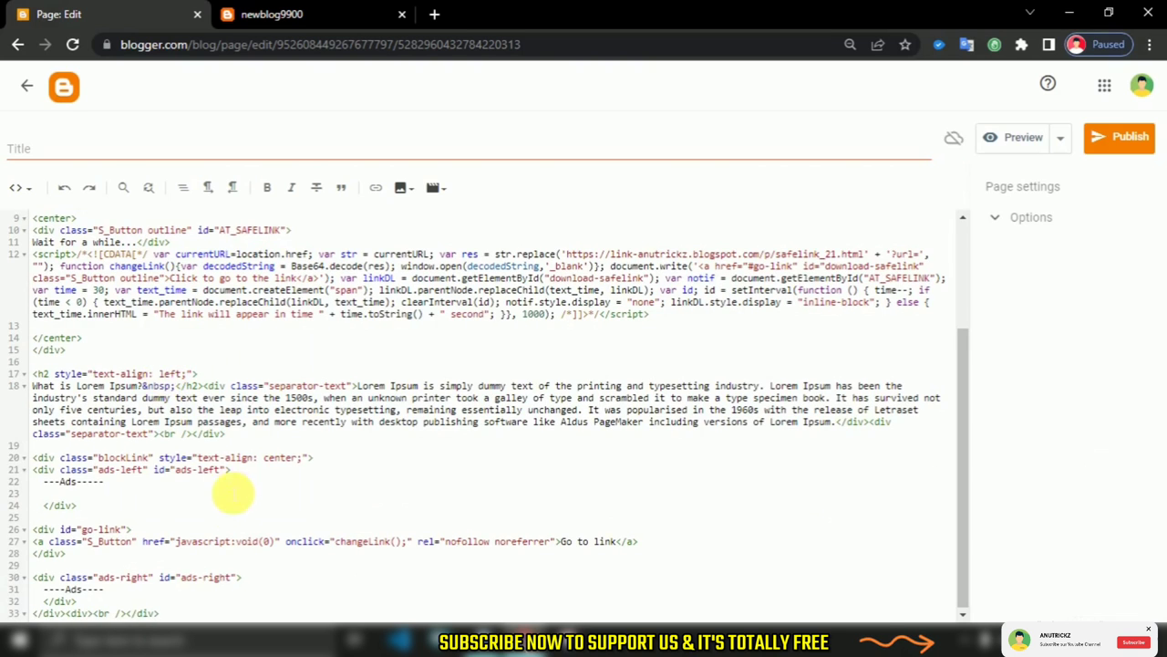
Review the pasted code's top, left and right ads placeholders and the Section 1.10.32 sample text
scroll(233, 494, "up", 3)
left_click_drag(310, 232, 18, 224)
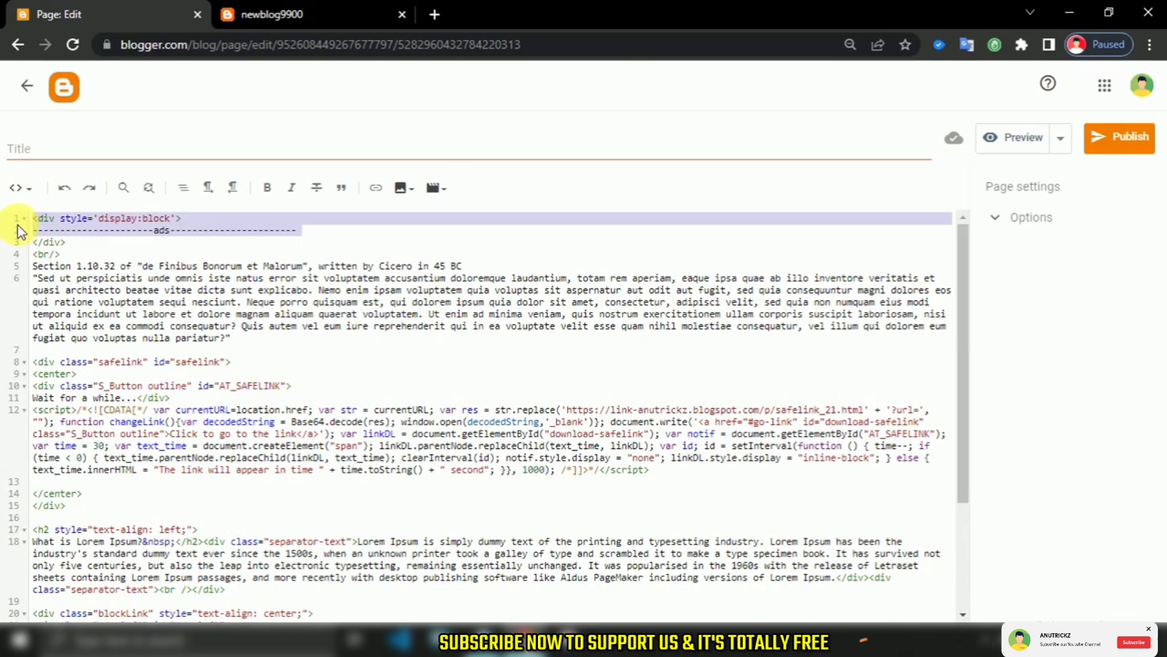
left_click(18, 230)
scroll(248, 463, "down", 1)
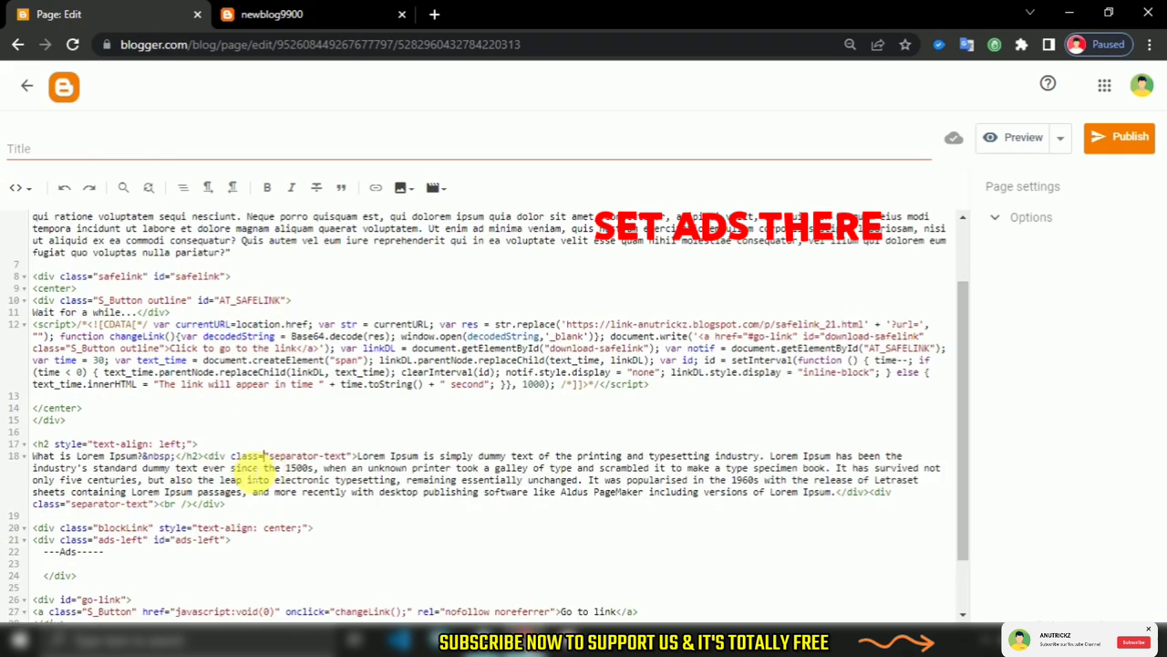
scroll(251, 474, "down", 1)
left_click(105, 480)
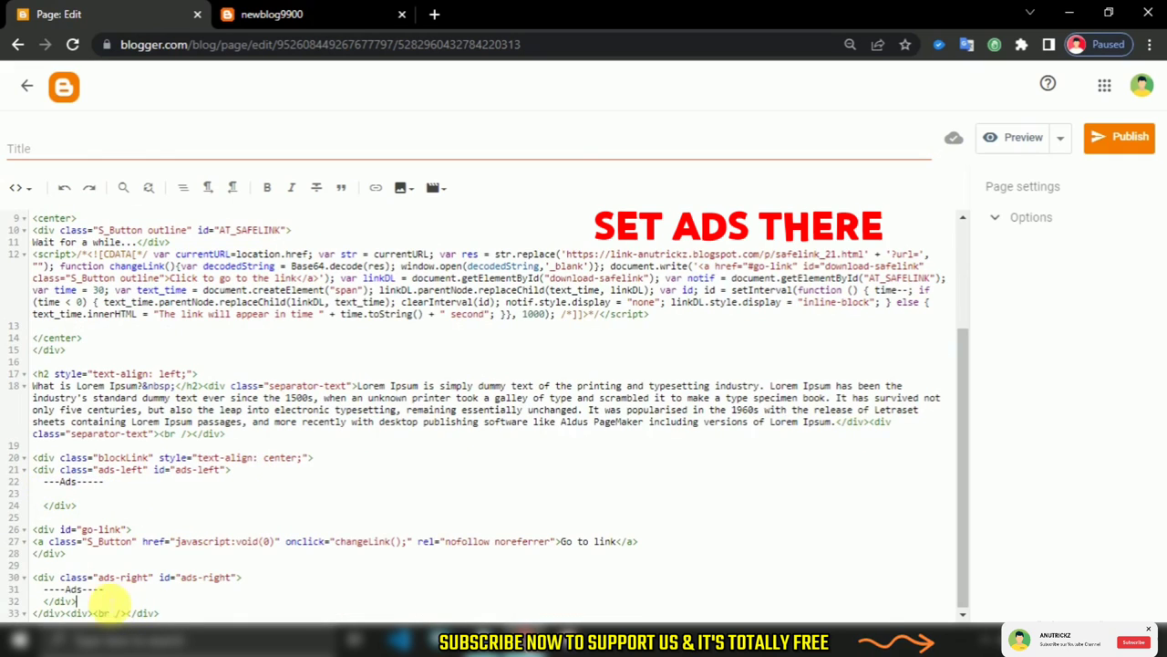
left_click_drag(105, 593, 33, 590)
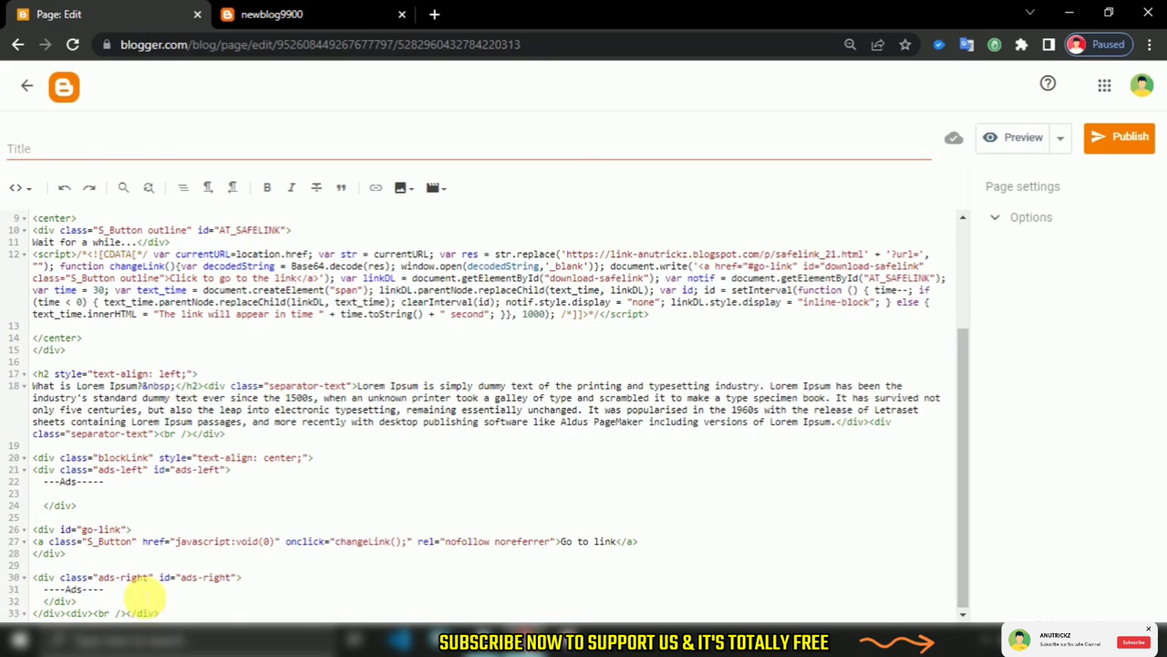
scroll(131, 508, "up", 3)
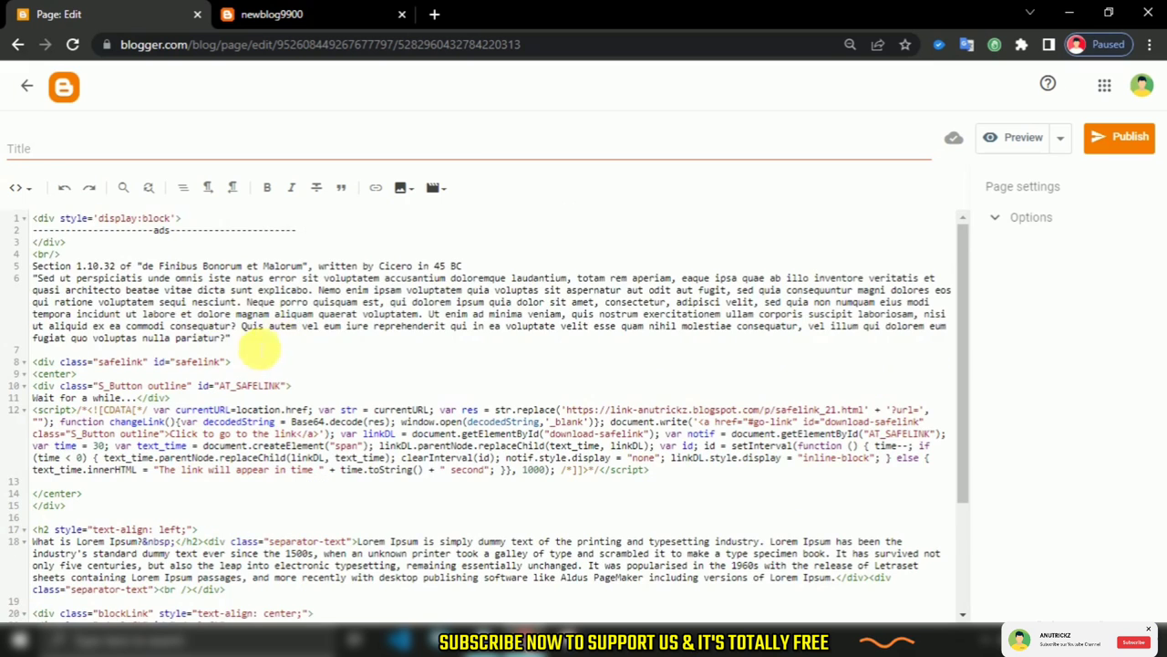
left_click_drag(258, 345, 33, 266)
scroll(650, 526, "down", 3)
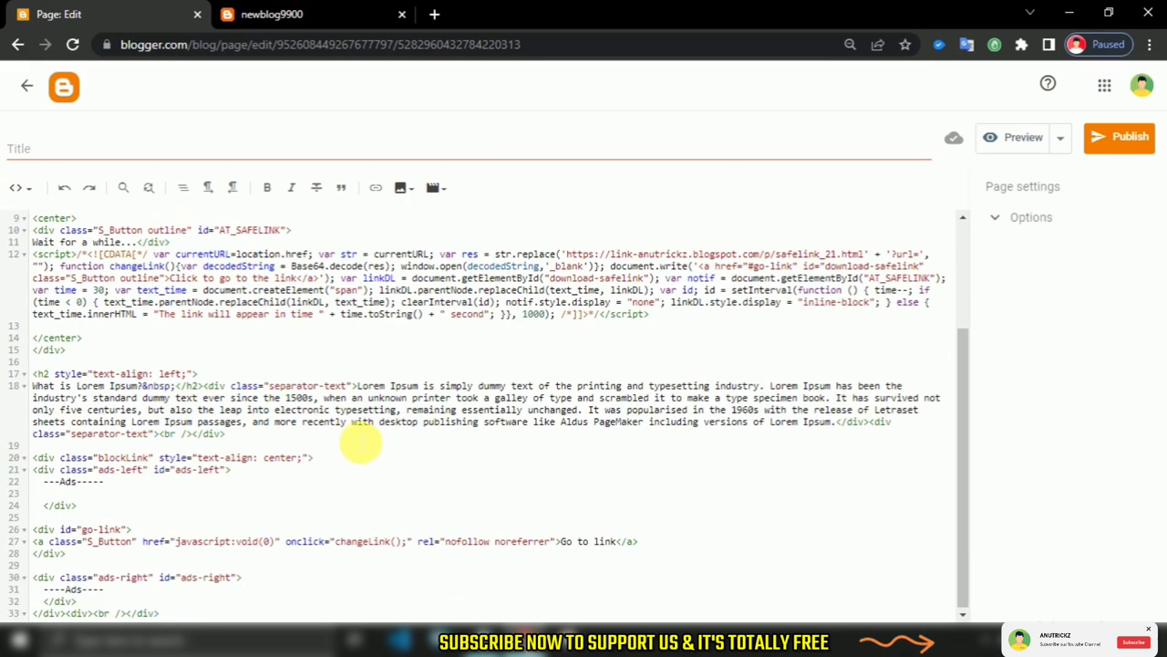
scroll(347, 442, "up", 1)
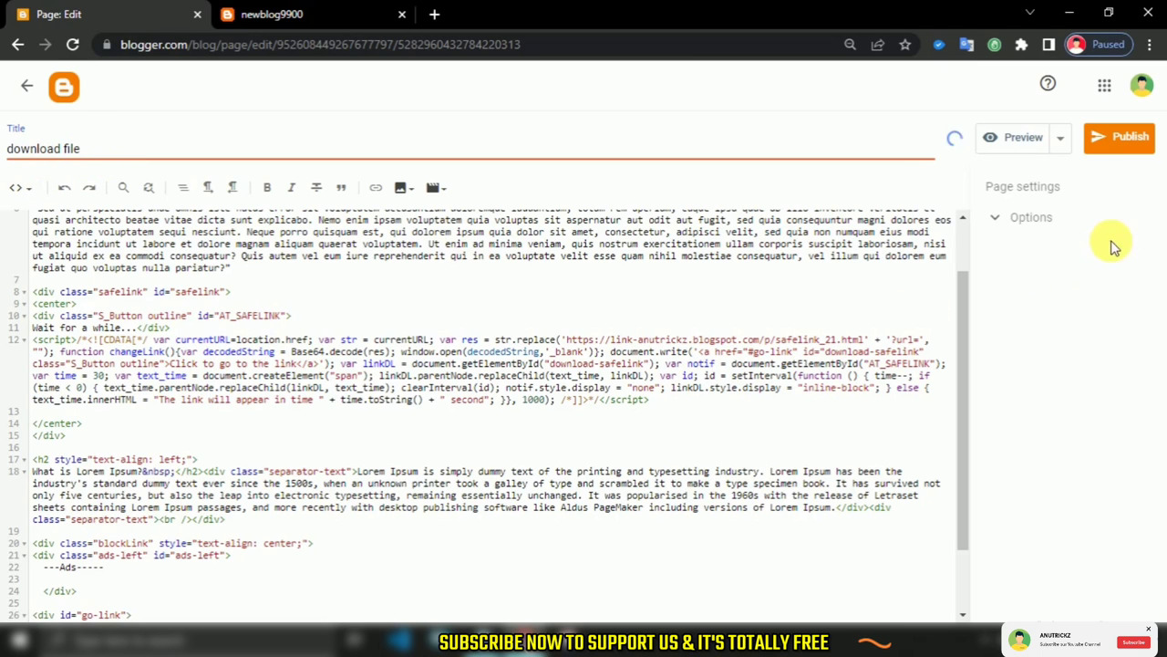
Publish the 'download file' page and open its live countdown view in a new tab
left_click(1118, 144)
left_click(662, 381)
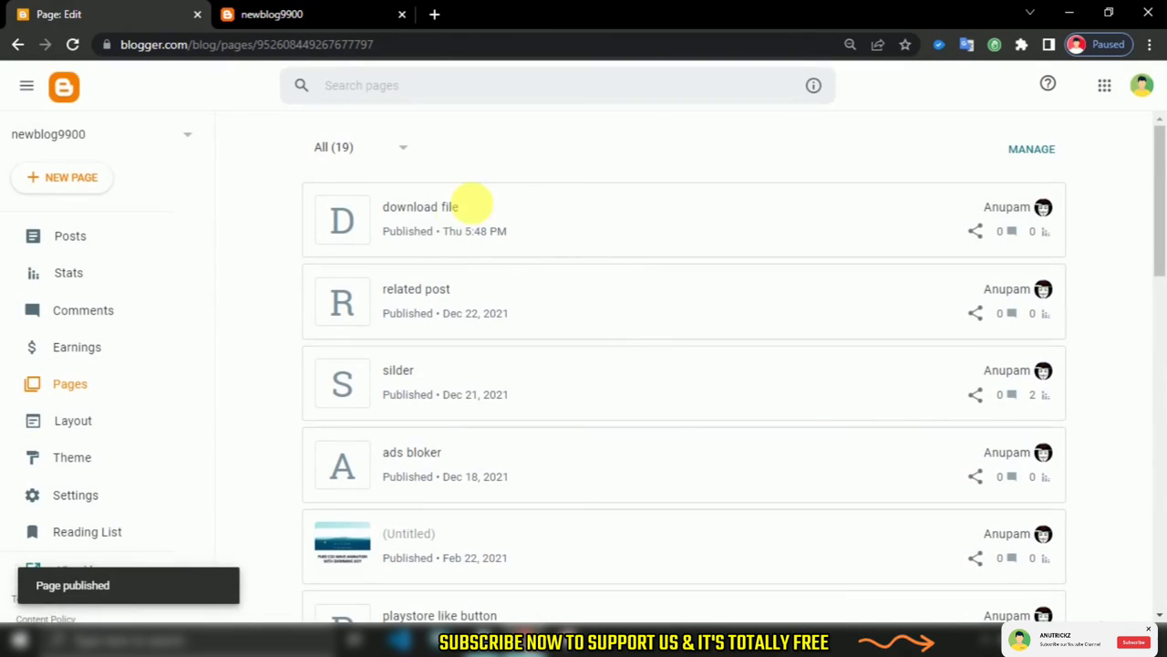
right_click(1010, 210)
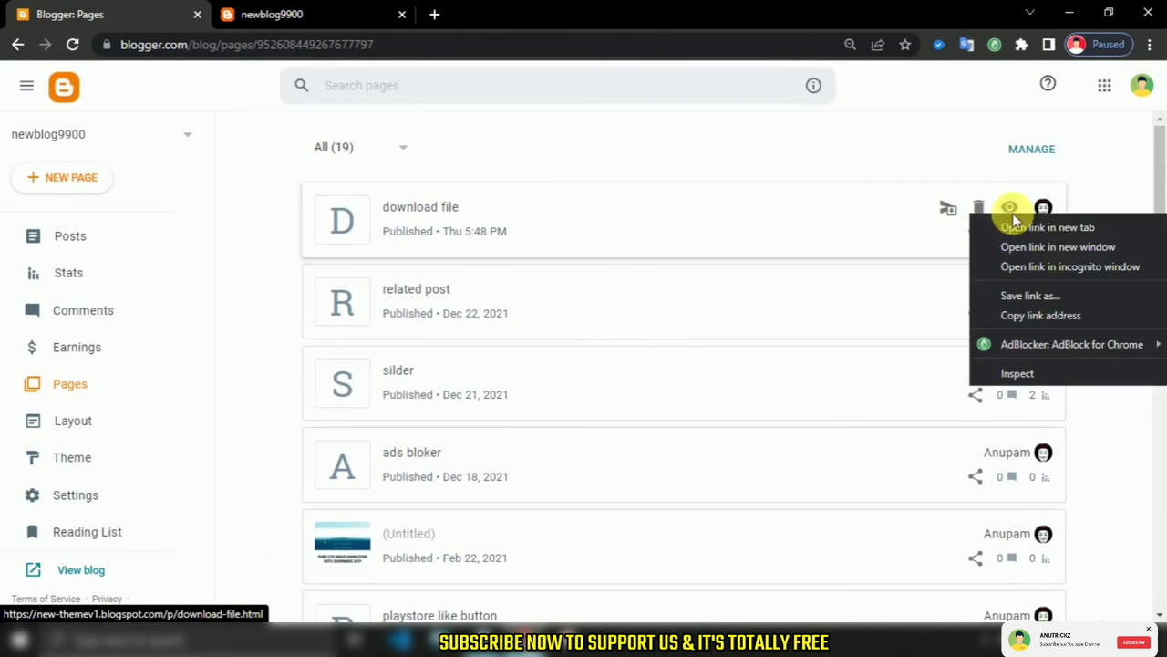
left_click(1035, 225)
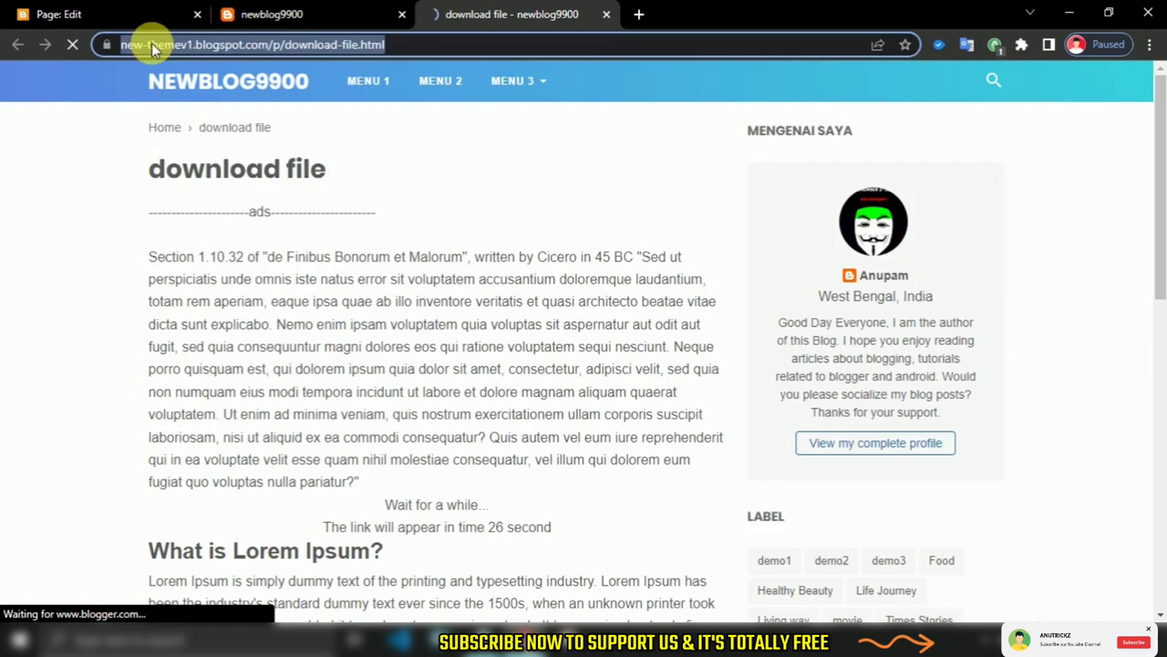
Copy the live download-file page's URL from the address bar
right_click(151, 43)
left_click(213, 136)
left_click(116, 15)
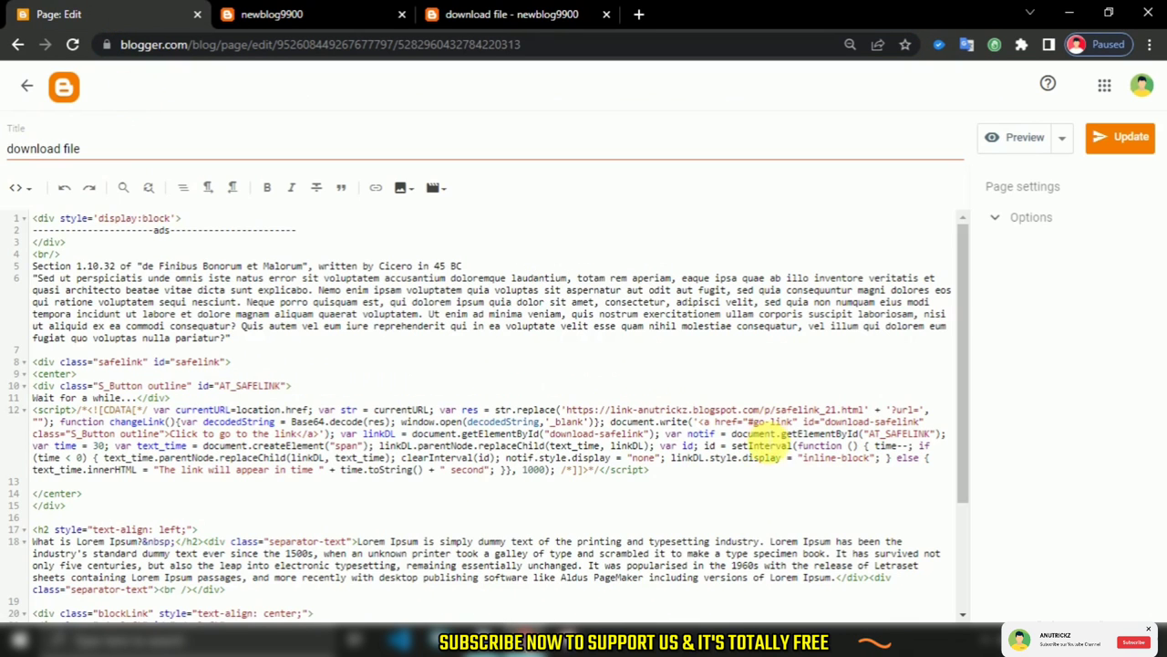
scroll(137, 310, "down", 5)
scroll(335, 320, "up", 3)
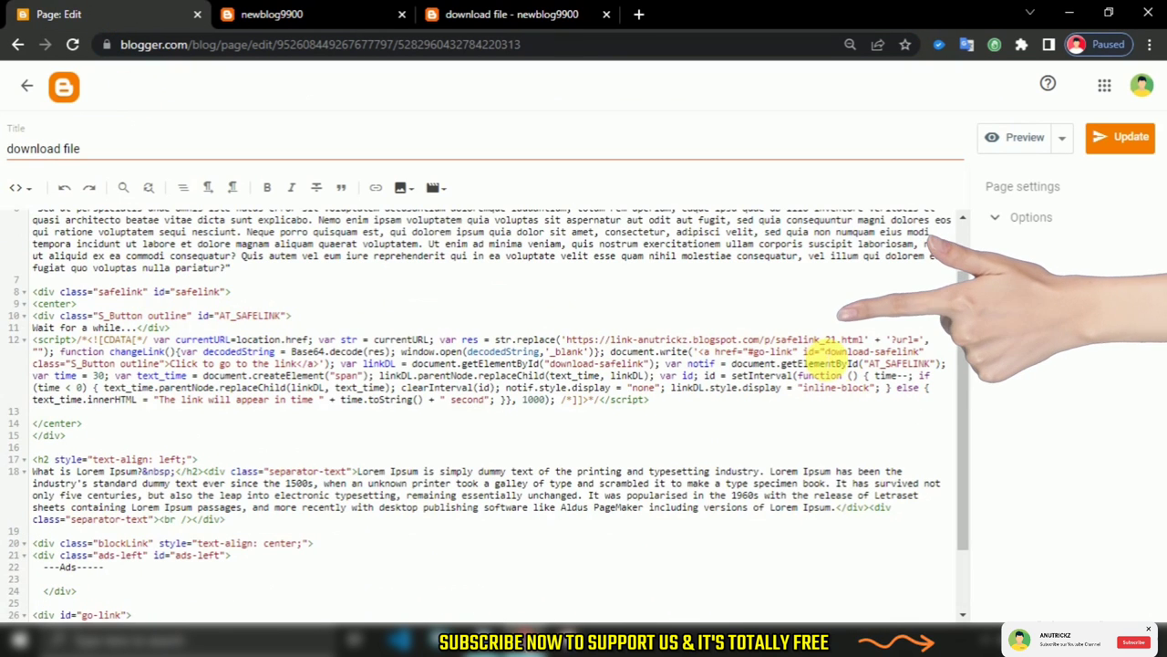
left_click_drag(865, 340, 567, 339)
right_click(567, 340)
left_click(625, 133)
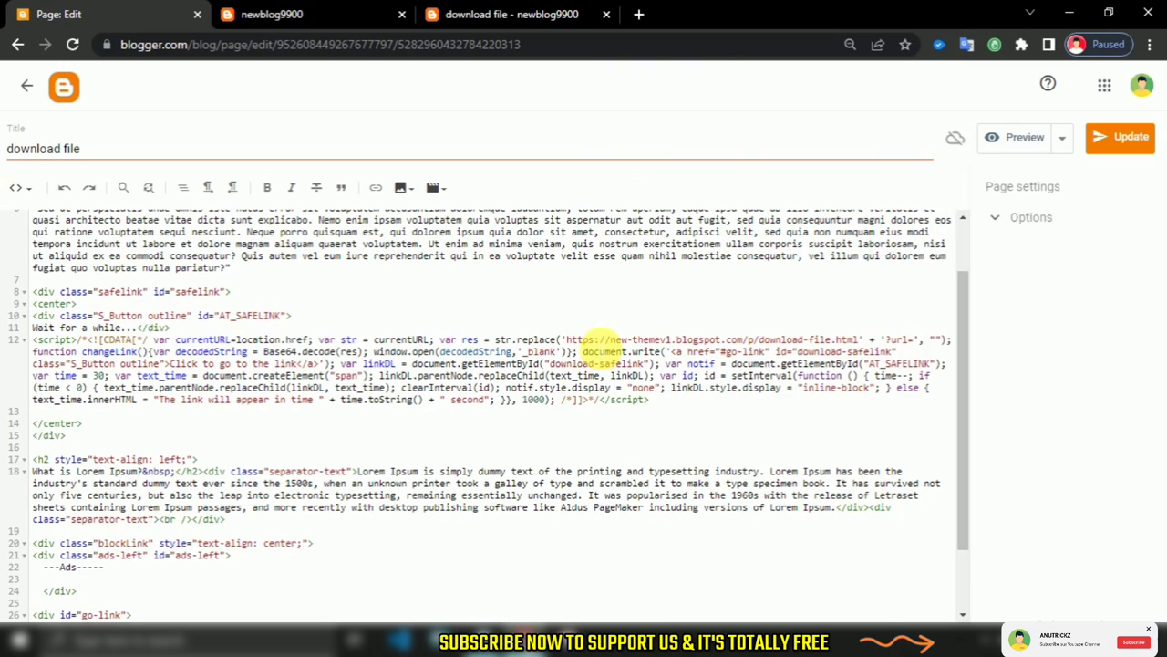
scroll(692, 390, "down", 1)
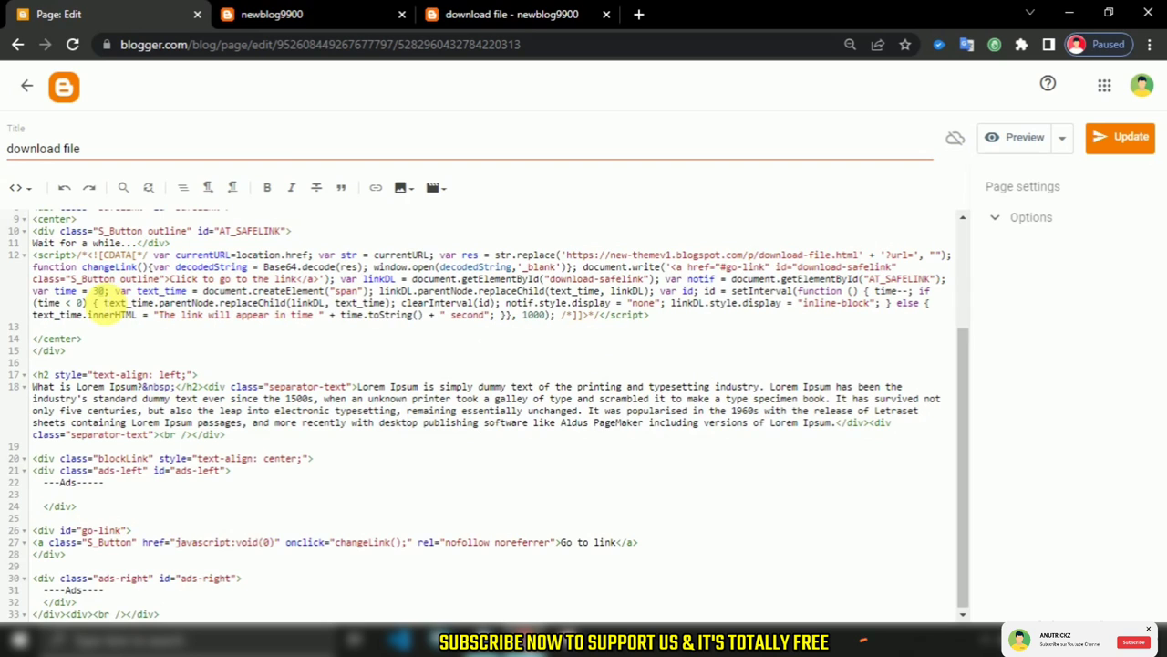
left_click(1130, 141)
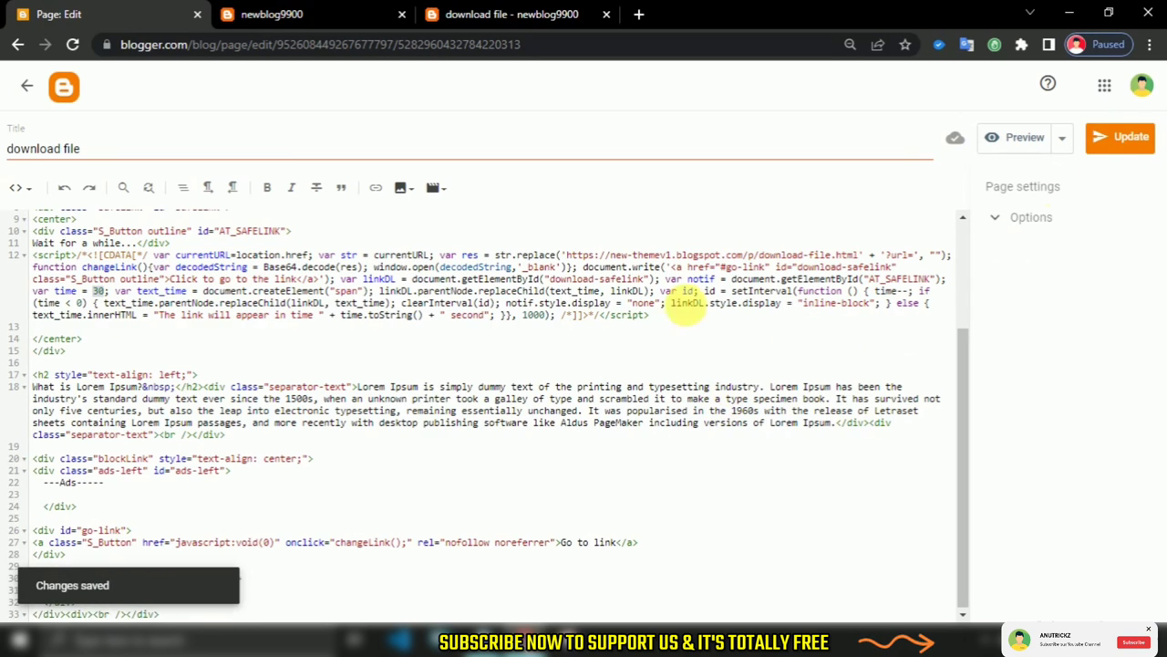
Open the theme's Edit HTML code and place the cursor just above </head>
left_click(26, 87)
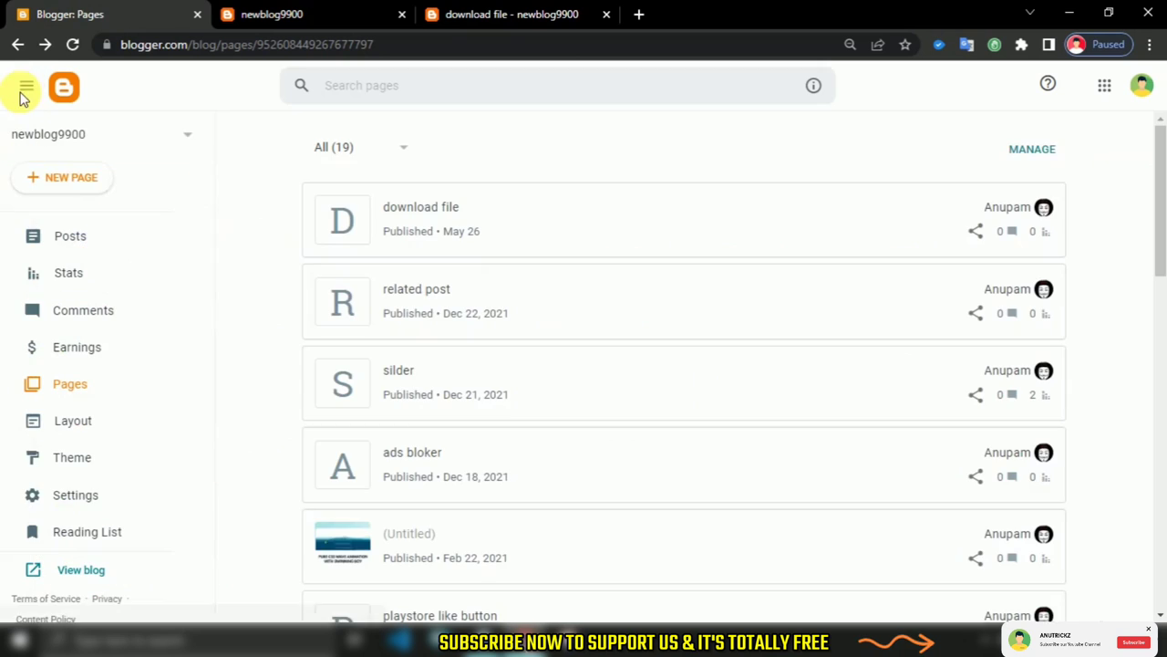
left_click(130, 461)
left_click(589, 233)
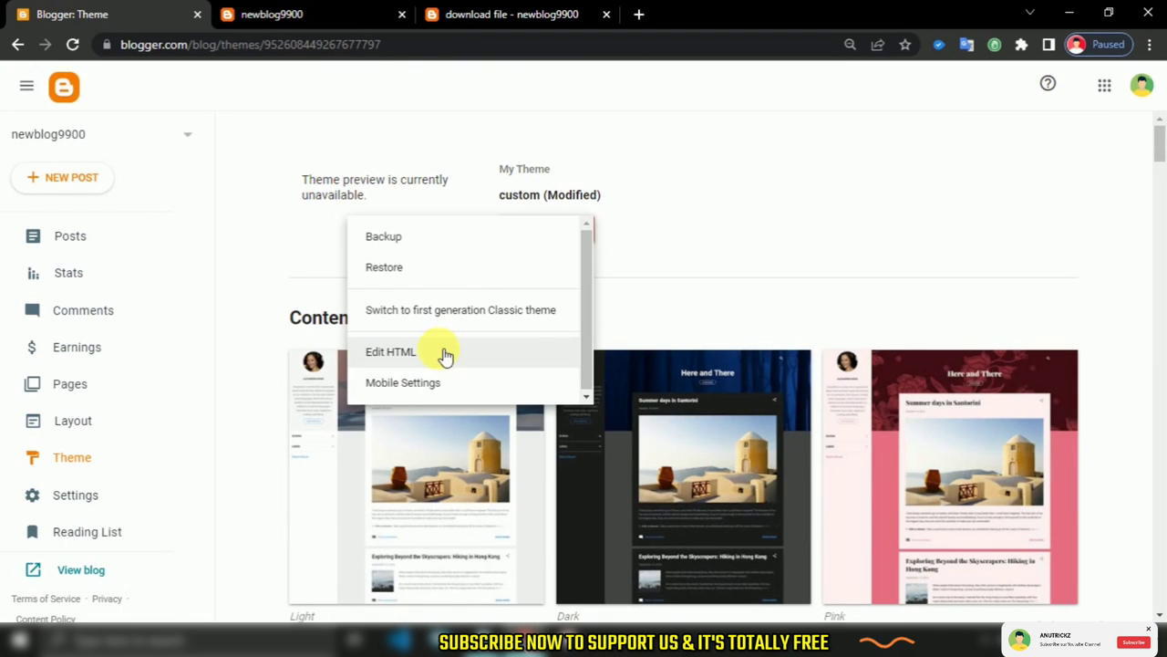
left_click(443, 354)
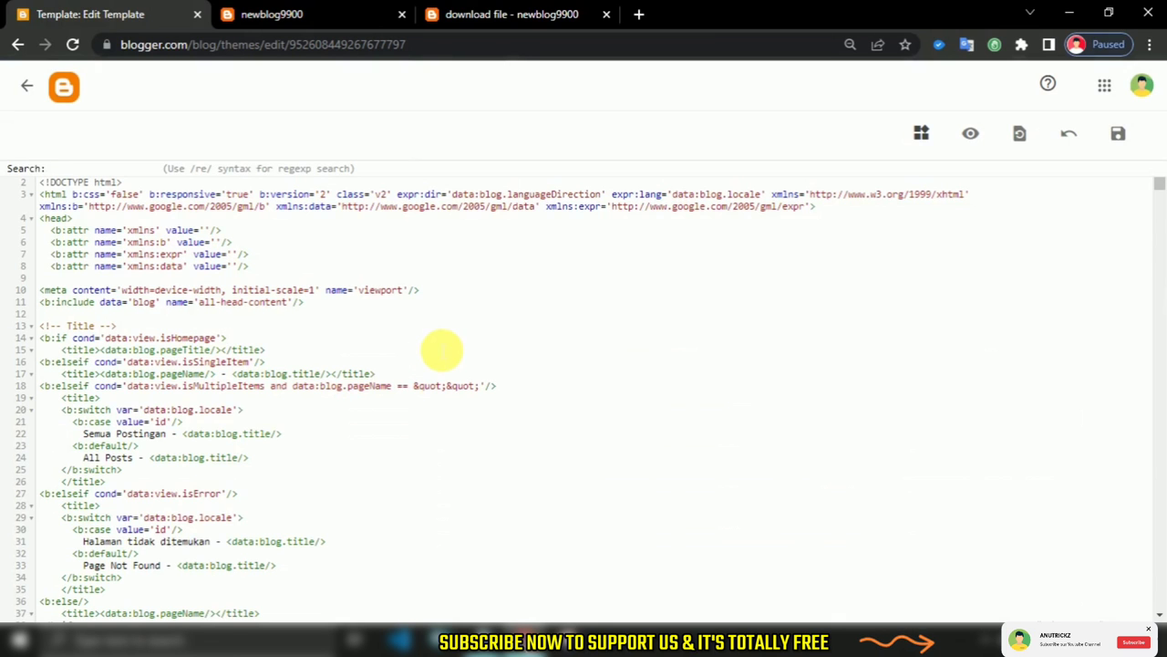
key("Return")
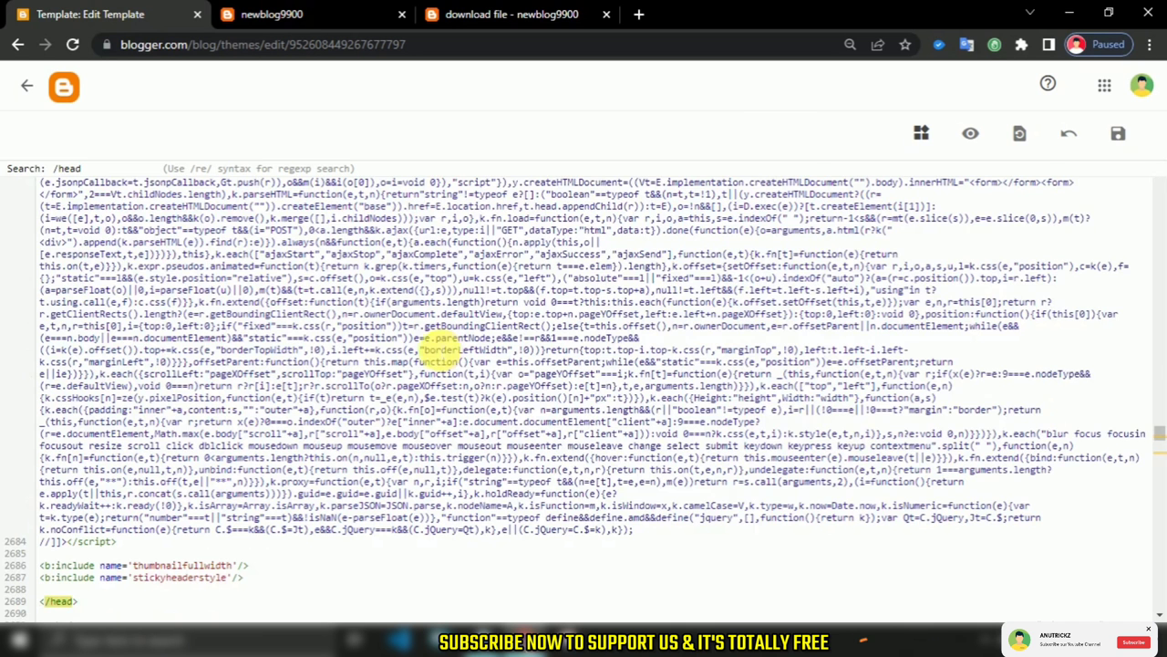
left_click(45, 333)
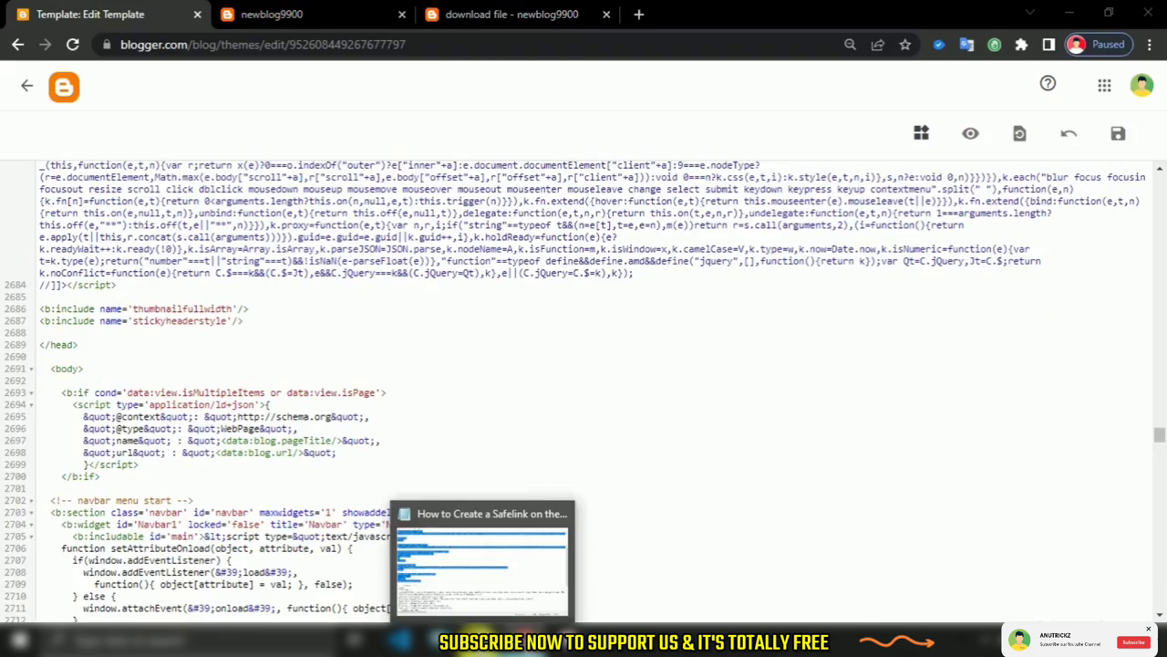
Copy the Safelink <style> block from the Notepad notes
left_click(454, 641)
left_click_drag(4, 337, 187, 548)
right_click(91, 336)
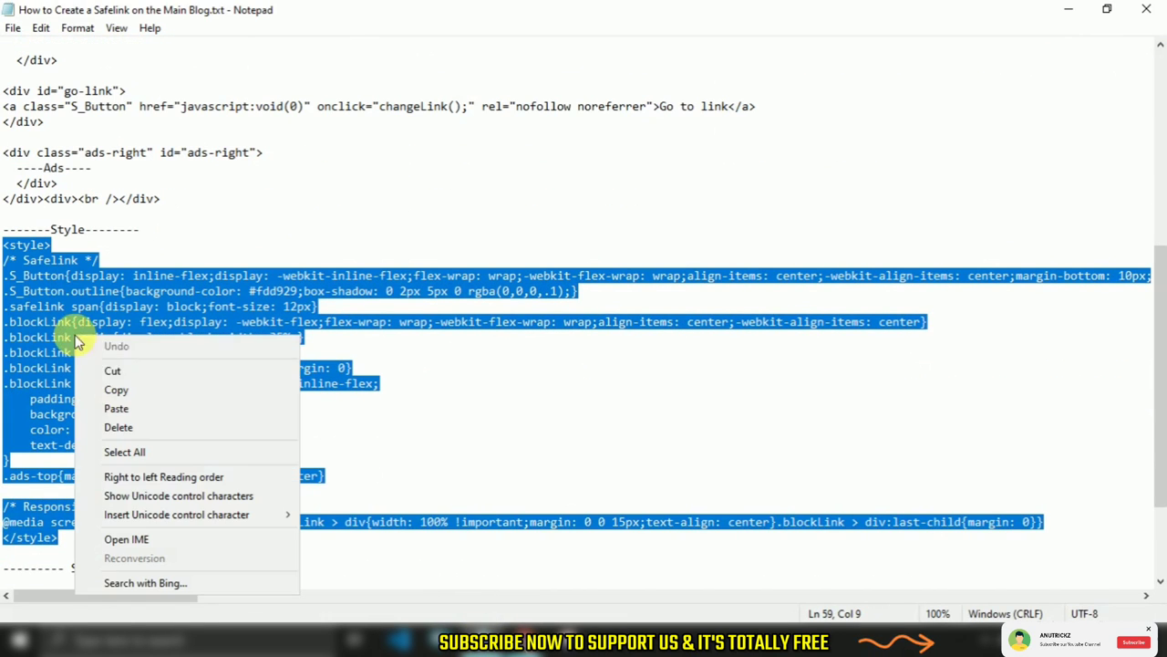
left_click(137, 384)
Paste the Safelink style block above </head> and save the theme
left_click(515, 634)
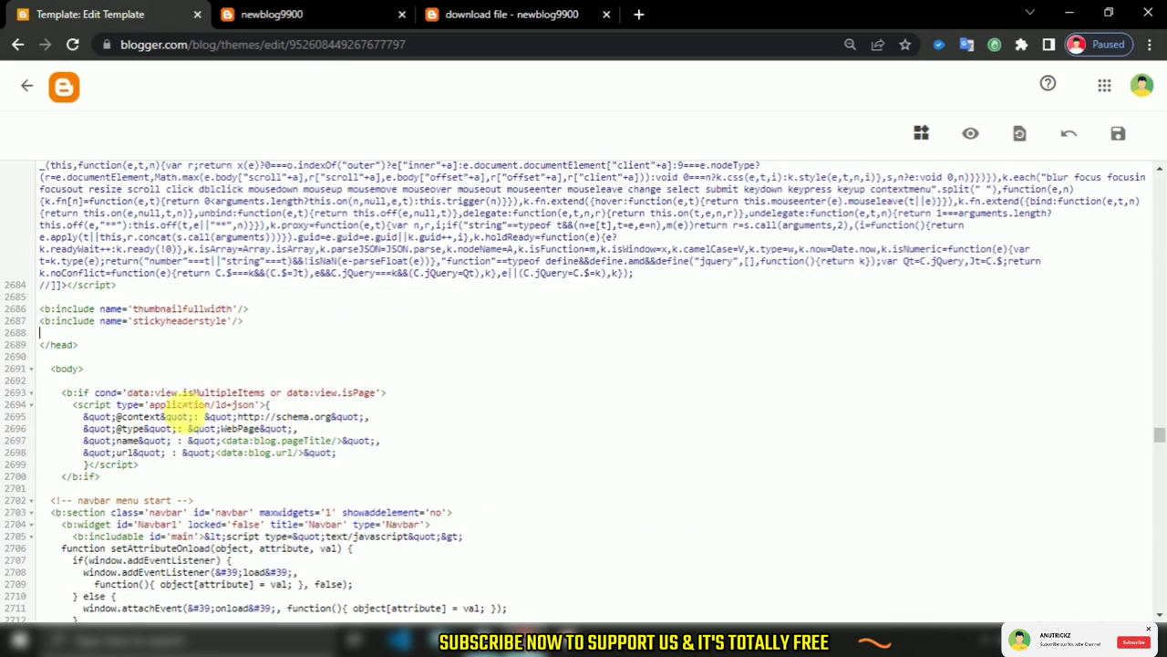
right_click(95, 339)
left_click(136, 196)
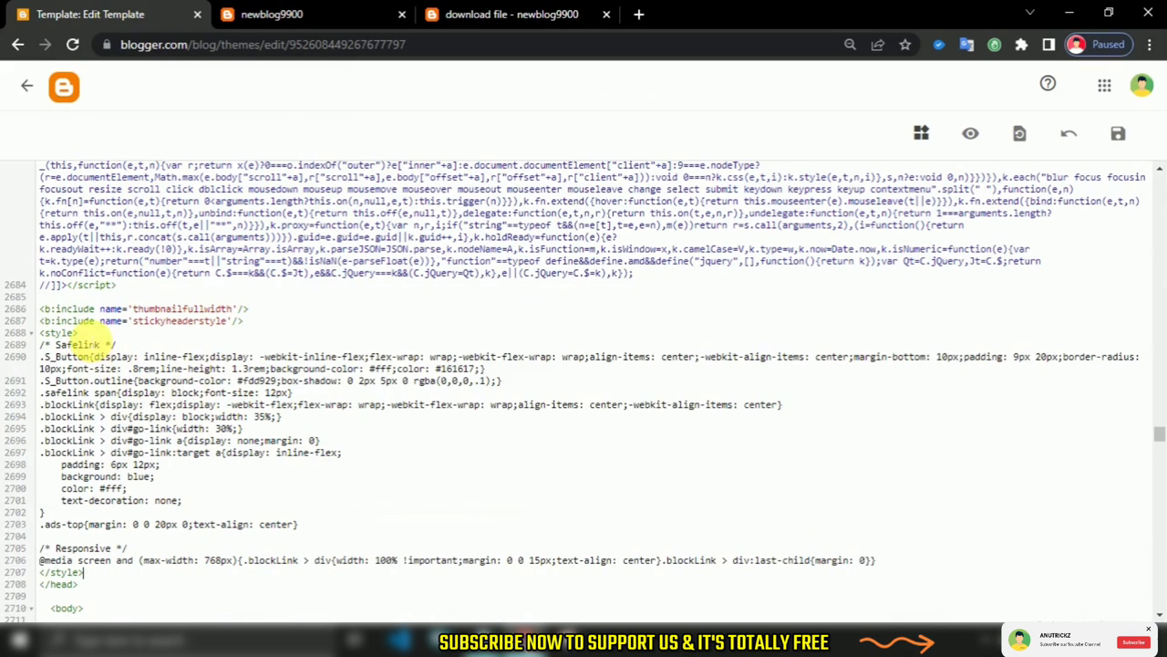
scroll(91, 345, "down", 1)
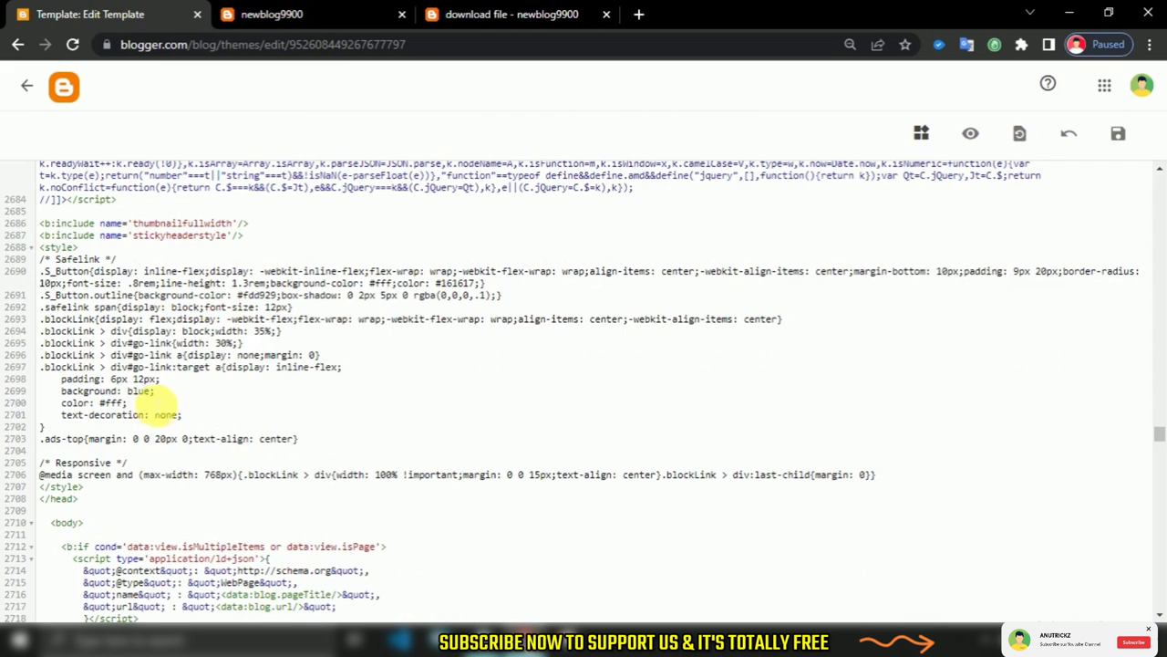
left_click(1120, 137)
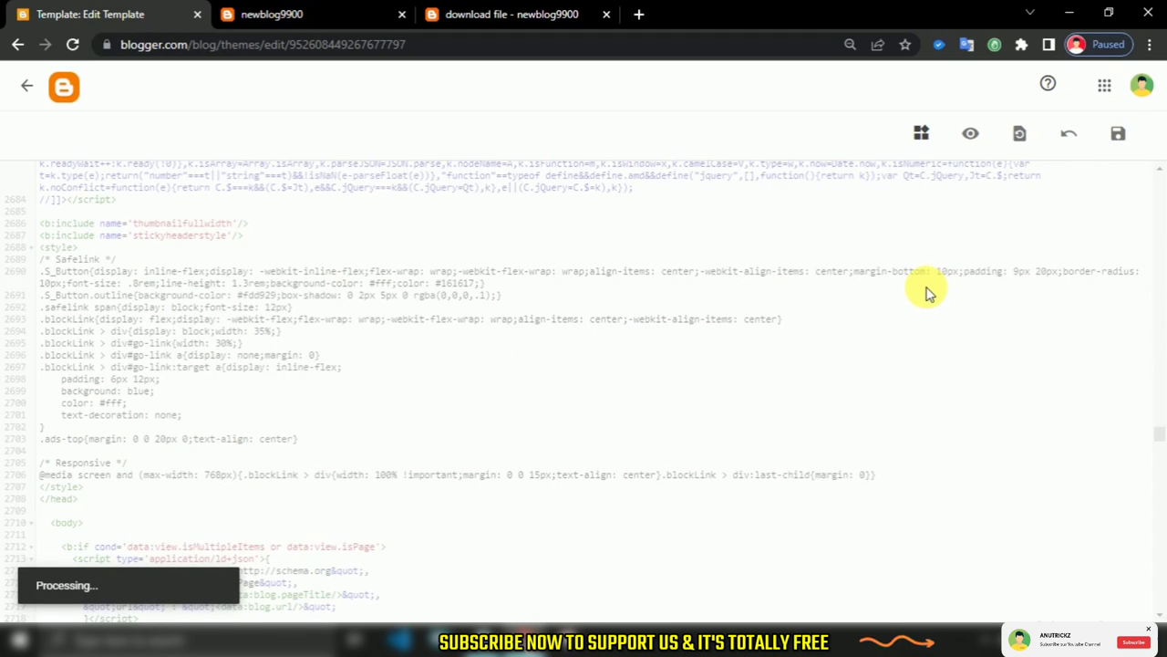
scroll(699, 334, "down", 2)
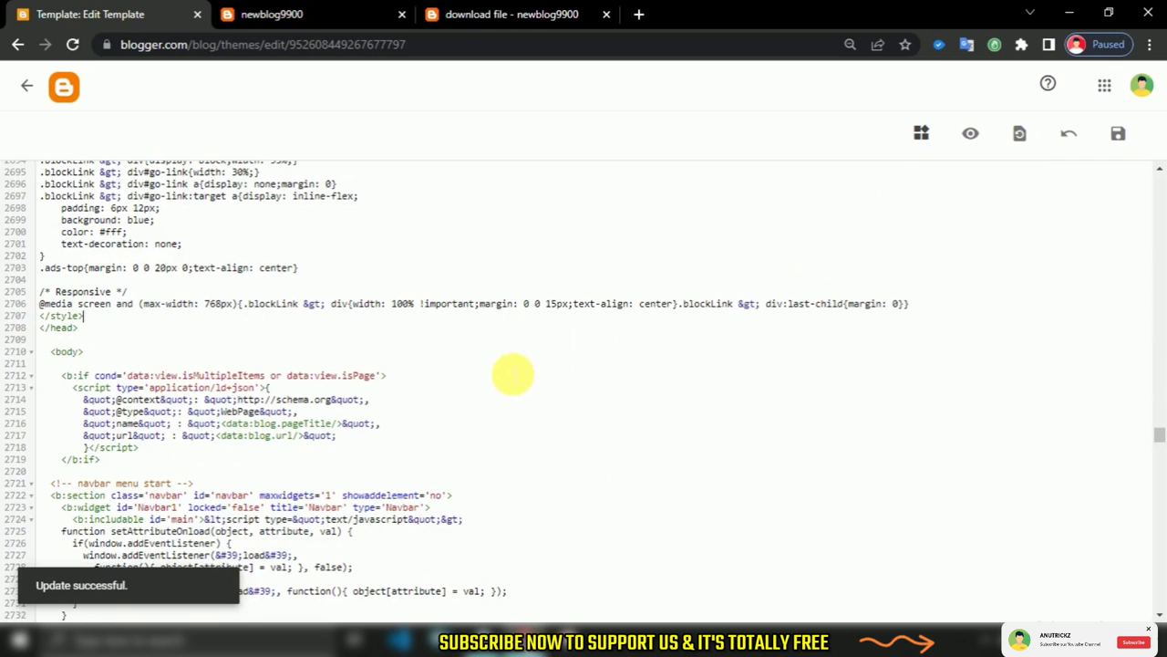
Copy the safelink <script> block from the Notepad notes
left_click(547, 638)
left_click(508, 404)
scroll(508, 404, "down", 1)
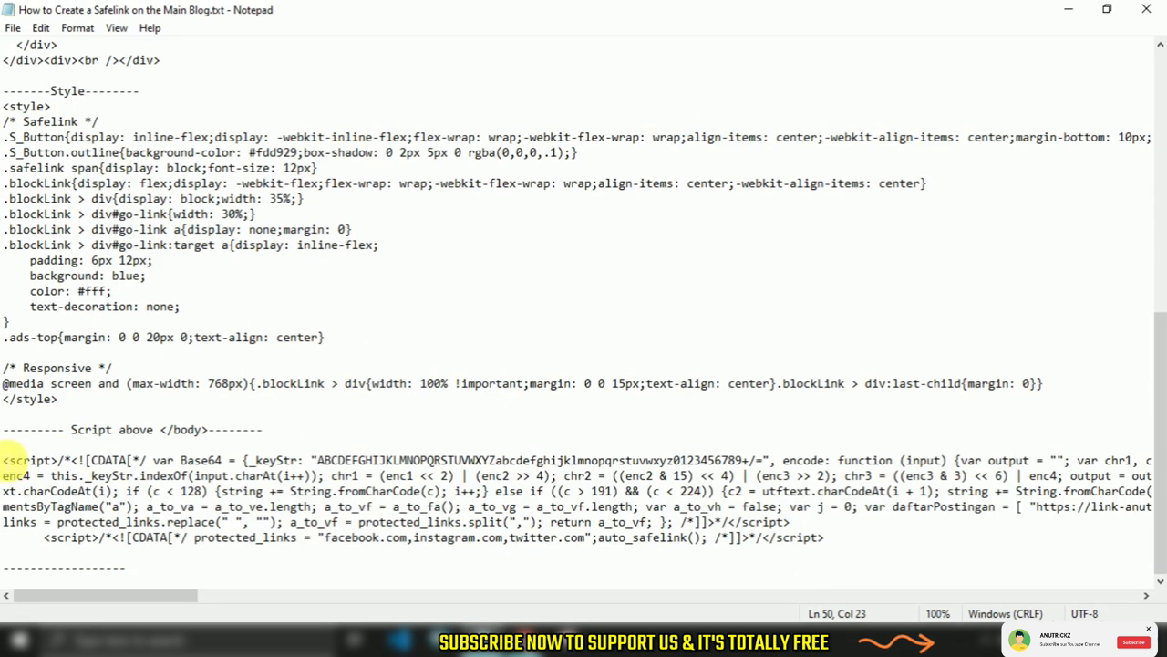
left_click_drag(6, 460, 209, 541)
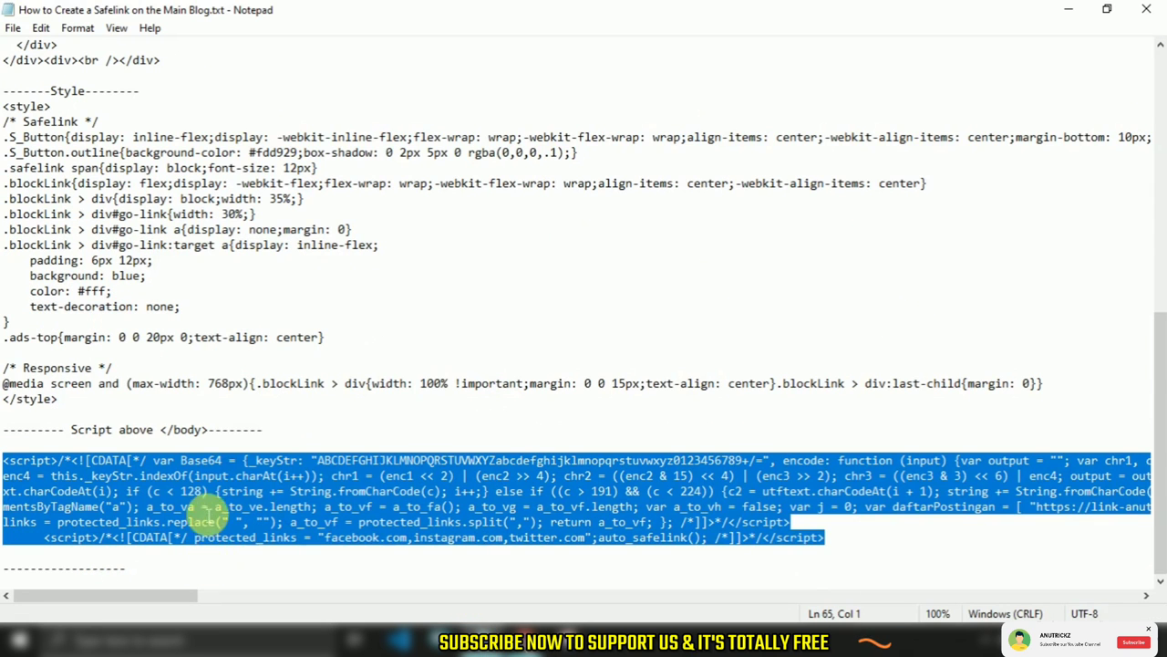
right_click(204, 536)
left_click(245, 310)
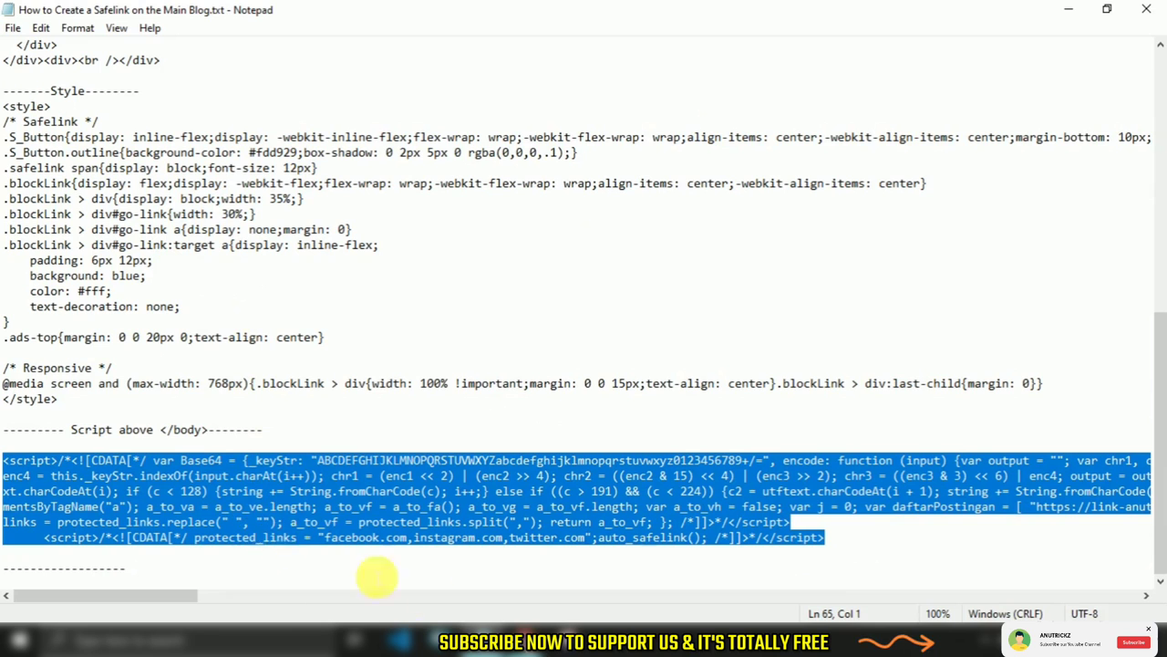
left_click(525, 641)
Paste the safelink script as plain text just before the closing </body> tag
scroll(328, 511, "down", 5)
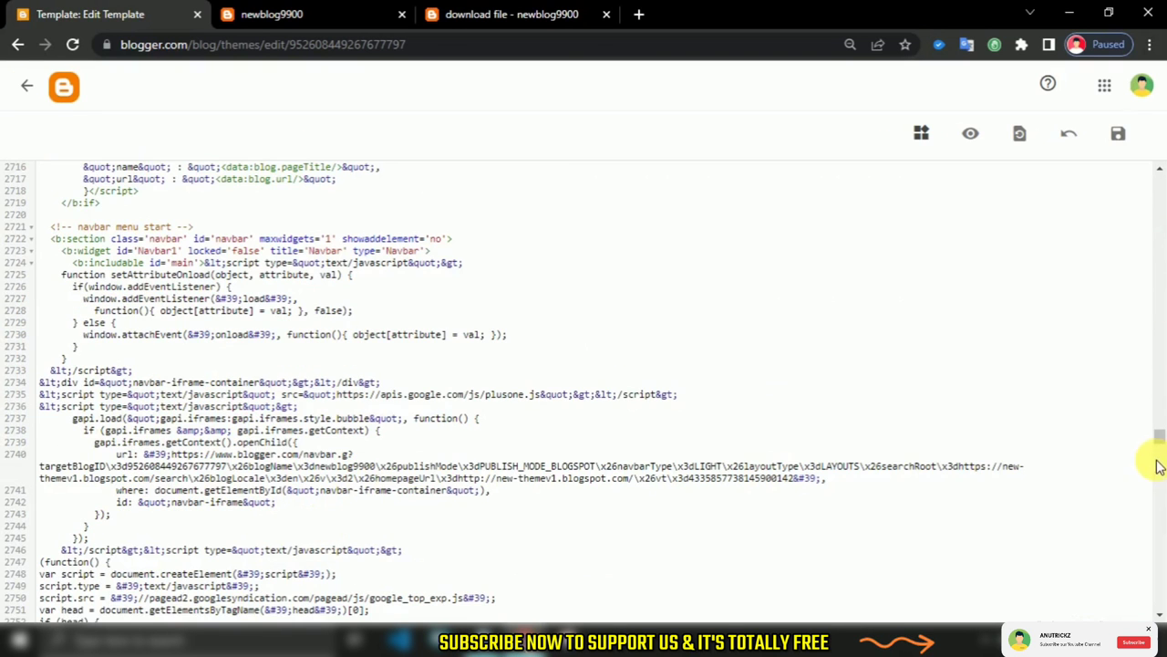
left_click_drag(1148, 456, 1151, 607)
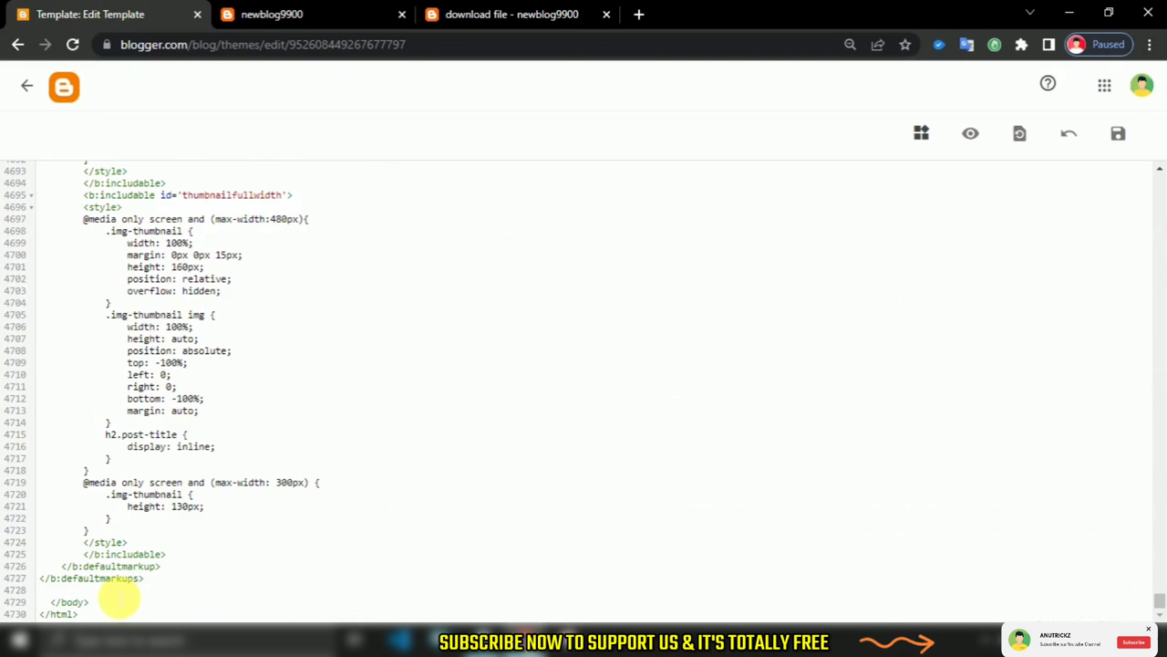
right_click(102, 591)
left_click(162, 447)
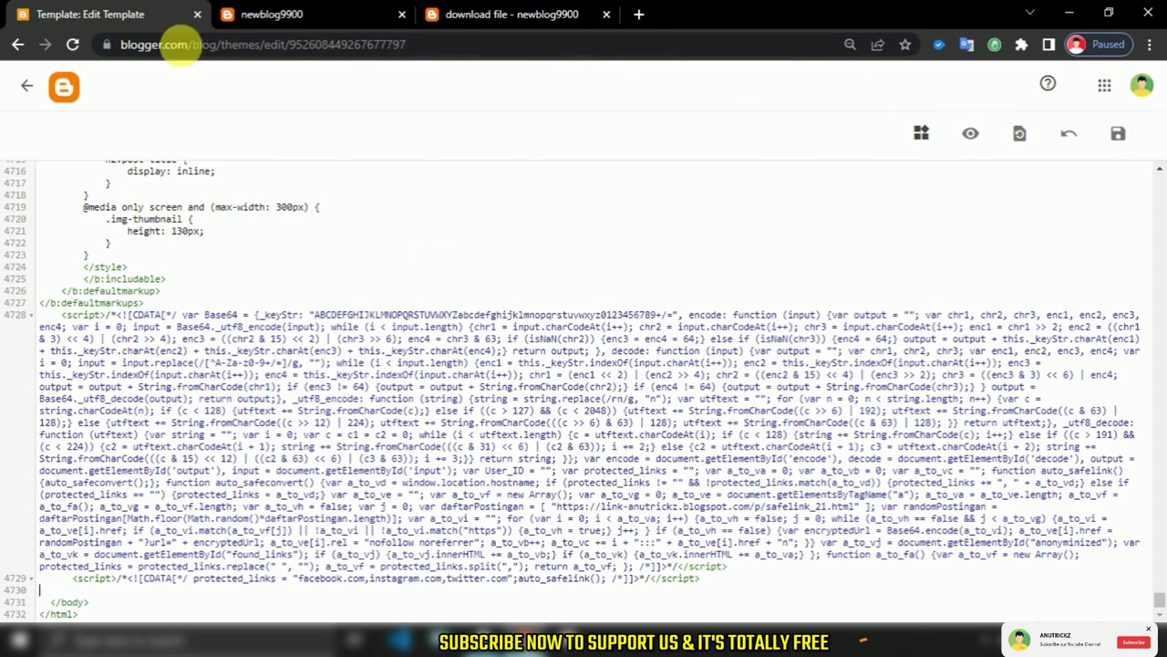
Replace the script's daftarPostingan URL with the download-file page's address
left_click(278, 13)
left_click(495, 13)
left_click(338, 42)
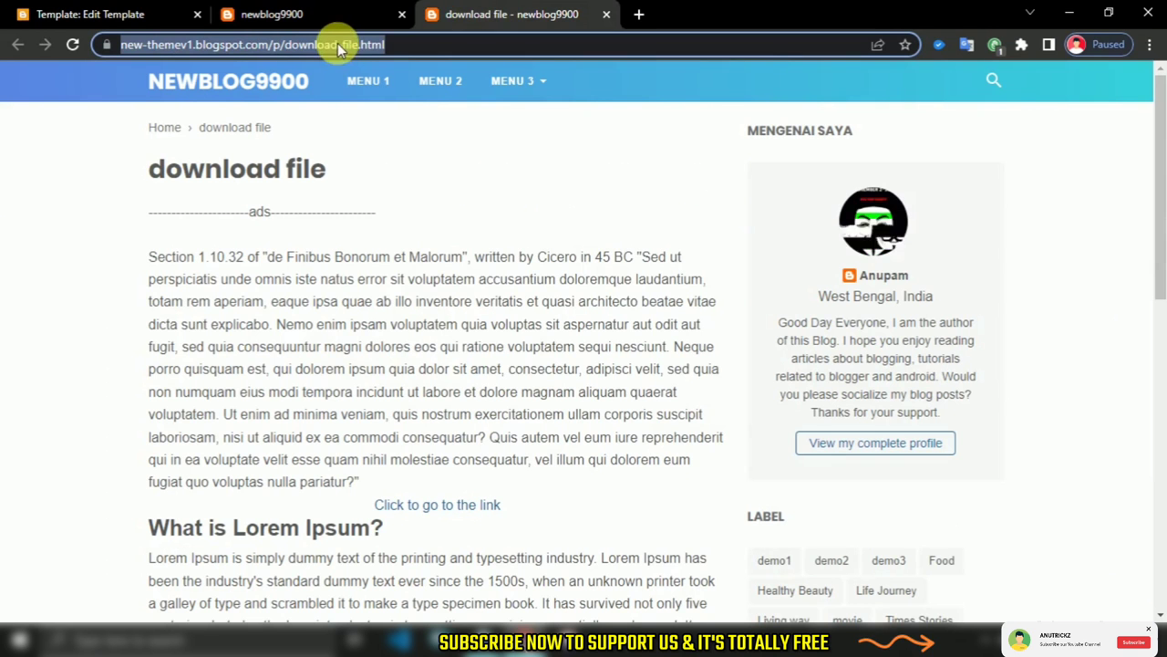
right_click(337, 43)
left_click(391, 137)
left_click(119, 13)
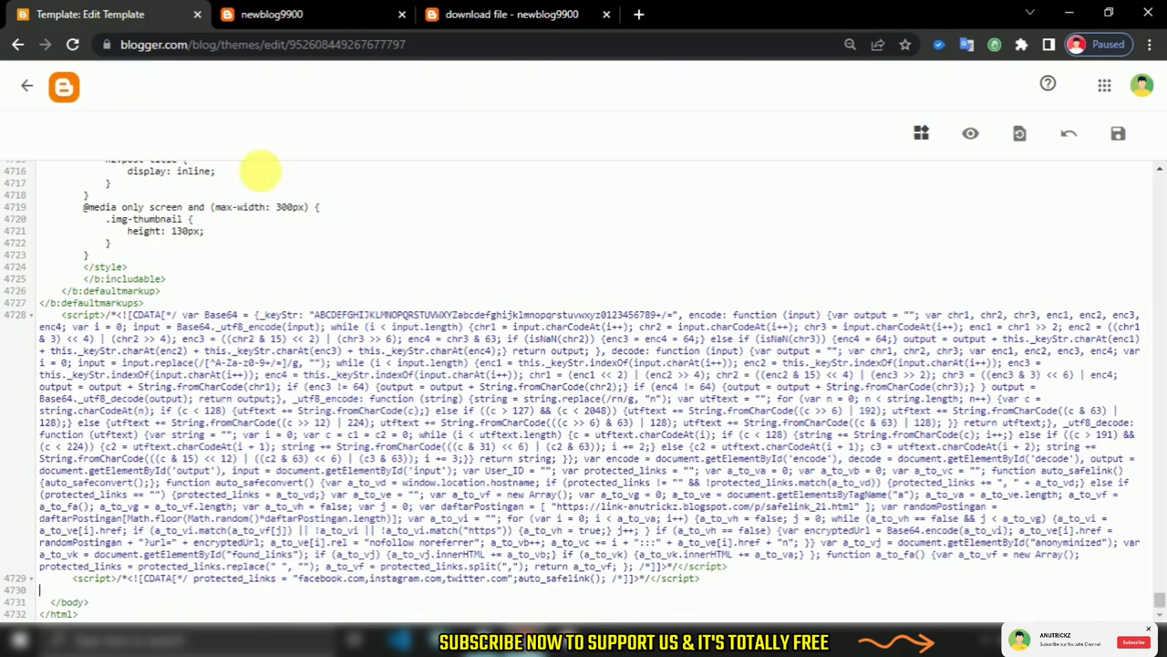
left_click_drag(554, 505, 768, 507)
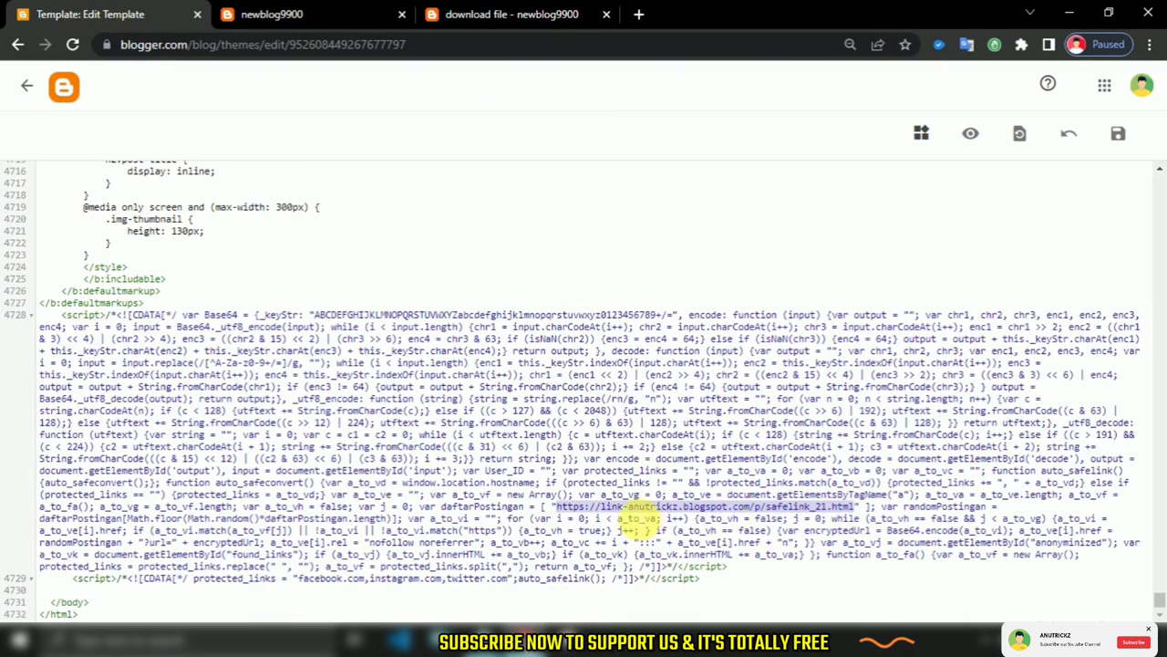
right_click(597, 511)
left_click(700, 306)
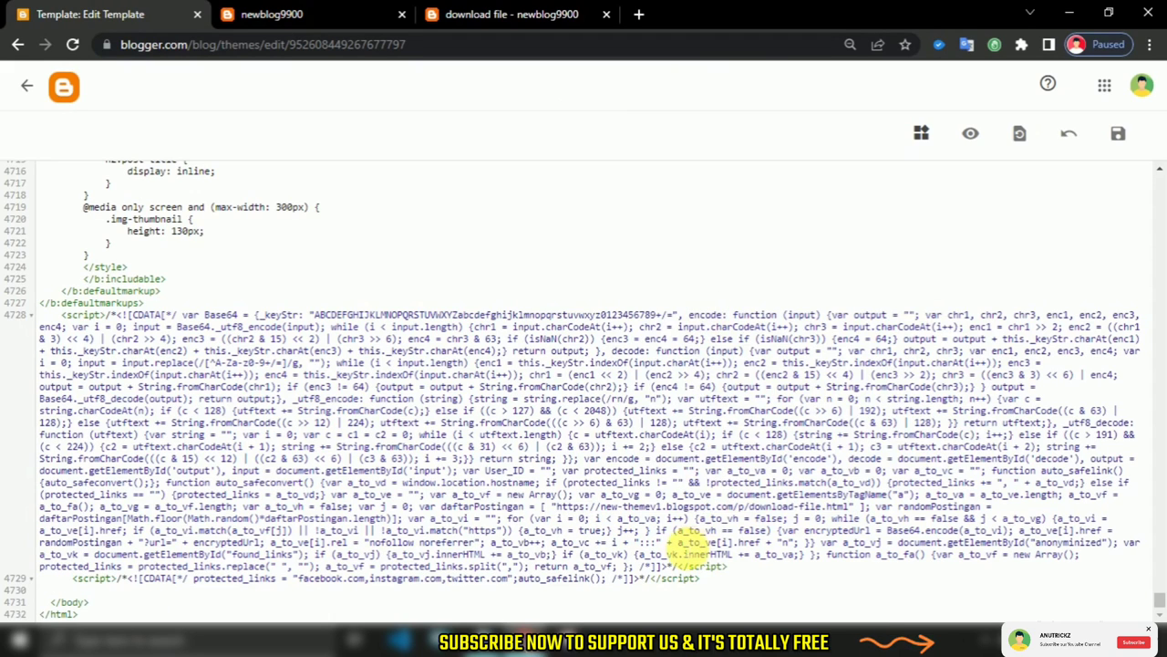
Check the download file page and save the theme with the new link
left_click(484, 13)
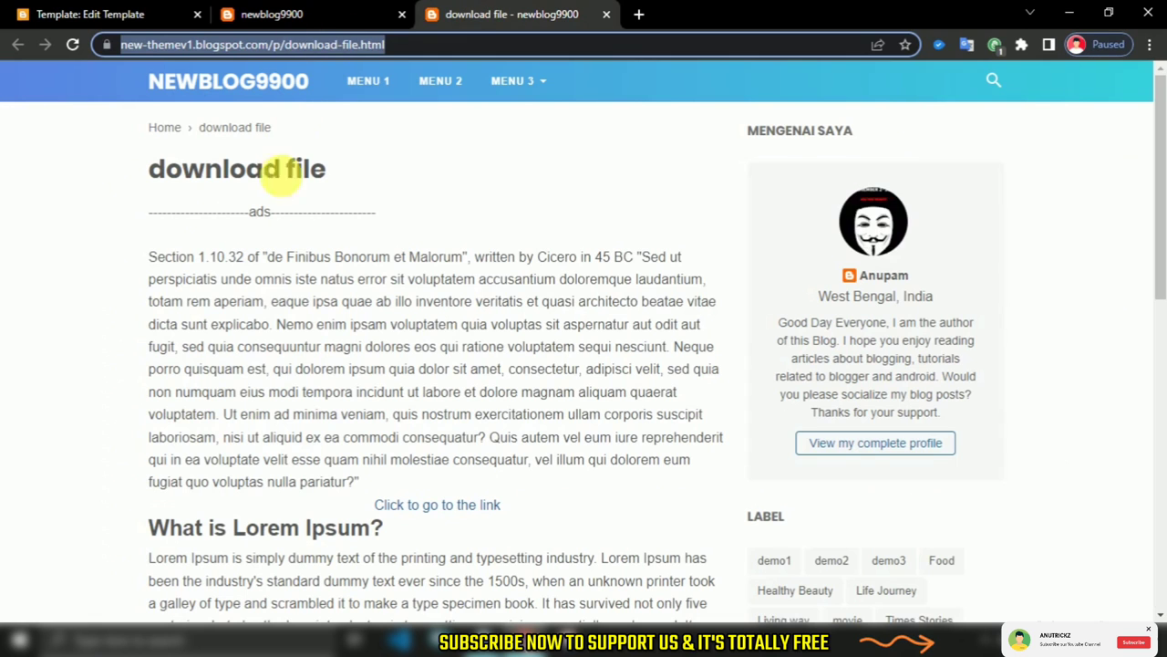
scroll(310, 383, "down", 3)
left_click(91, 13)
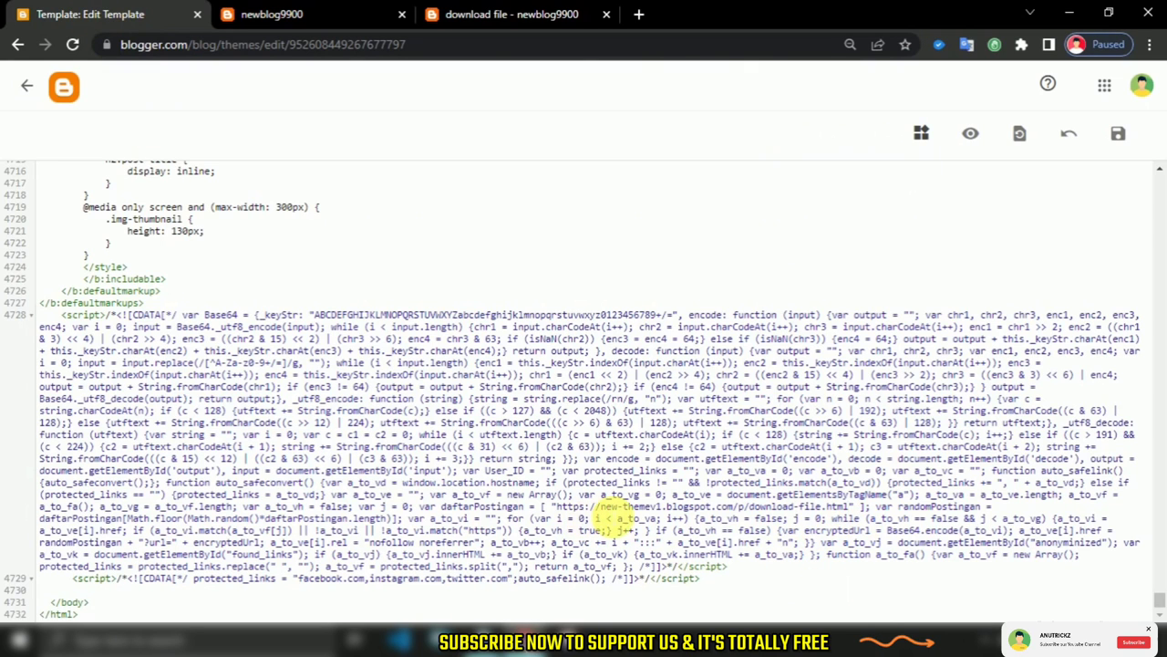
left_click(1118, 133)
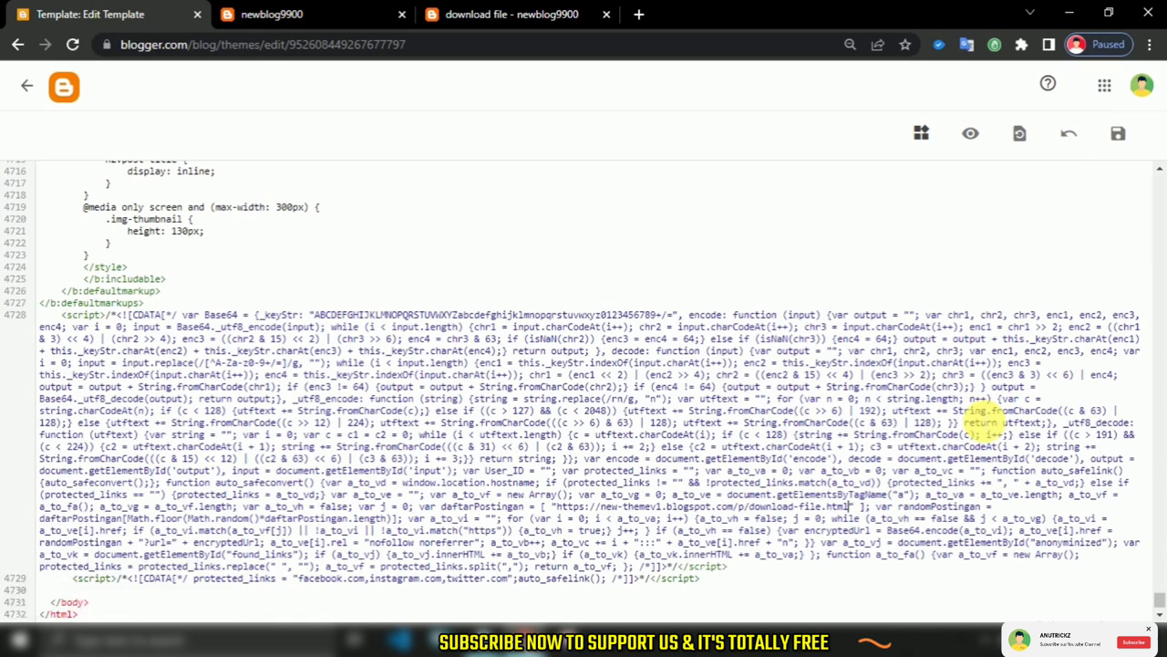
Create a post titled 'demo link' and, in Compose view, type and select 'Download file'
left_click(28, 86)
left_click(84, 226)
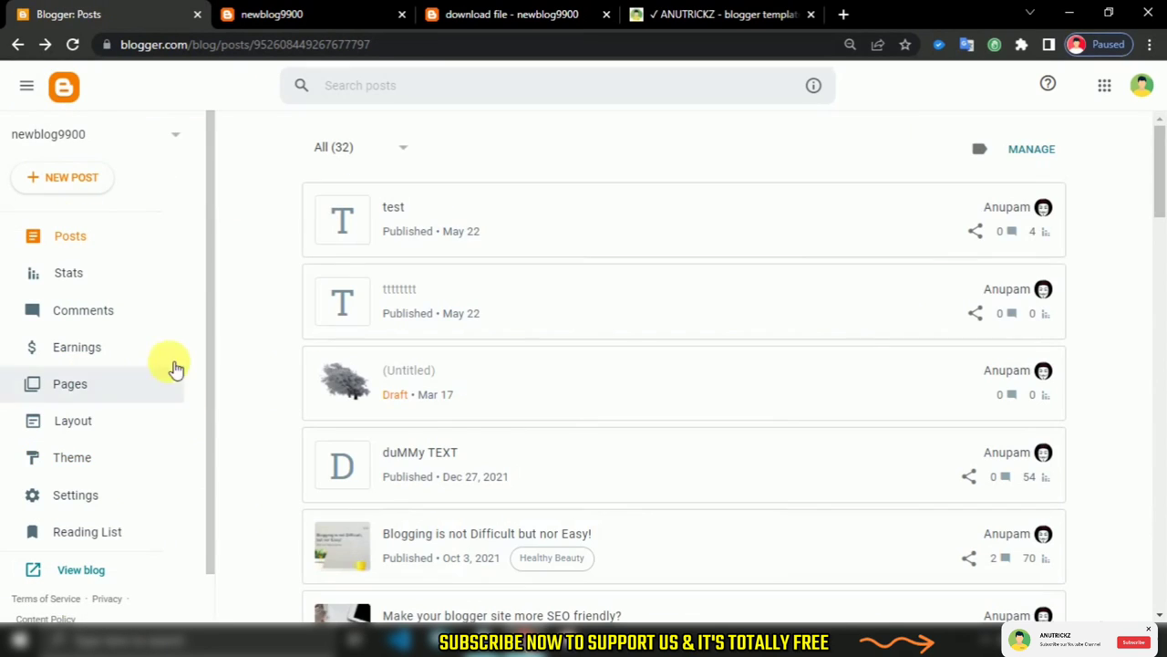
left_click(92, 185)
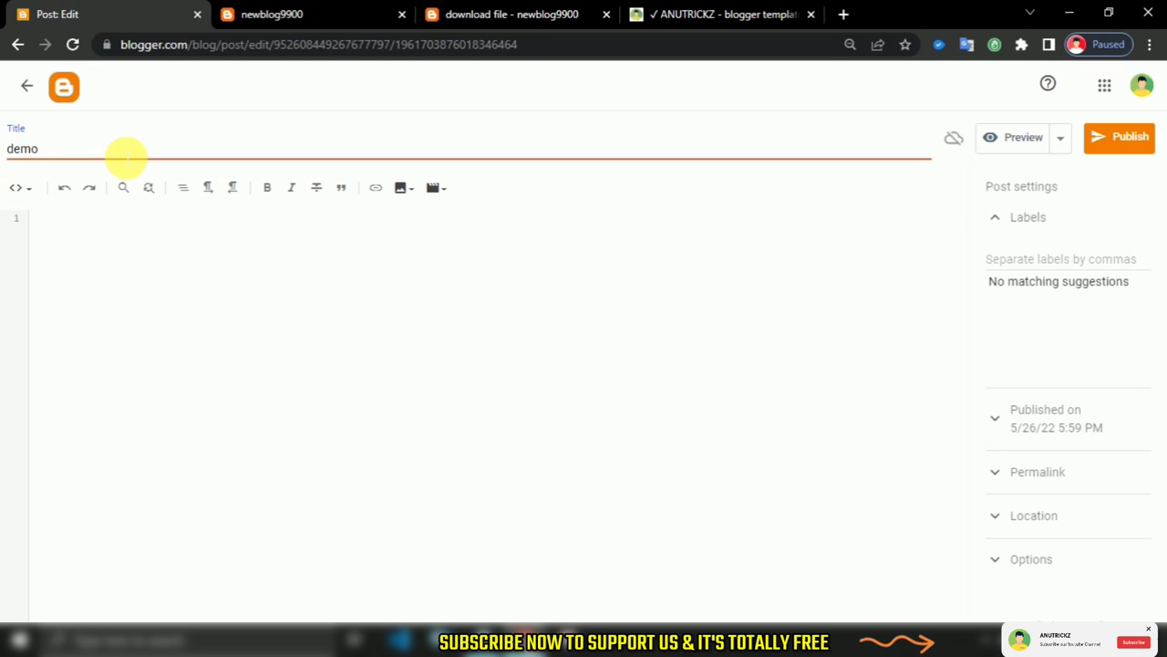
left_click(103, 236)
left_click(20, 187)
left_click(52, 230)
left_click(263, 263)
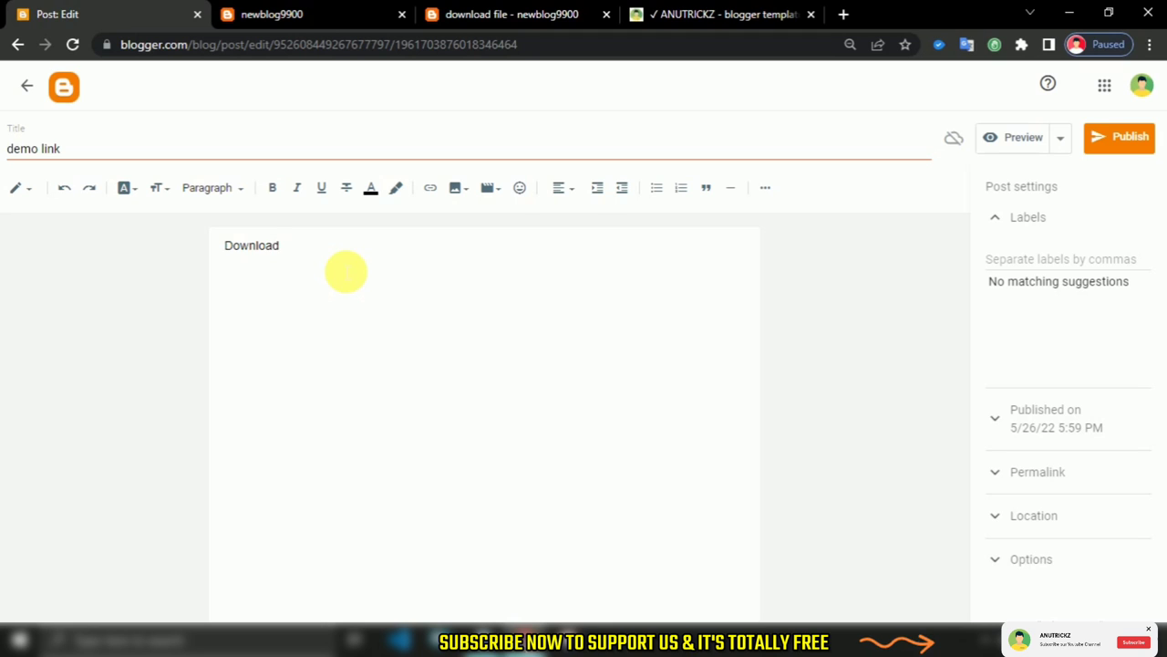
left_click_drag(346, 271, 203, 258)
left_click(433, 190)
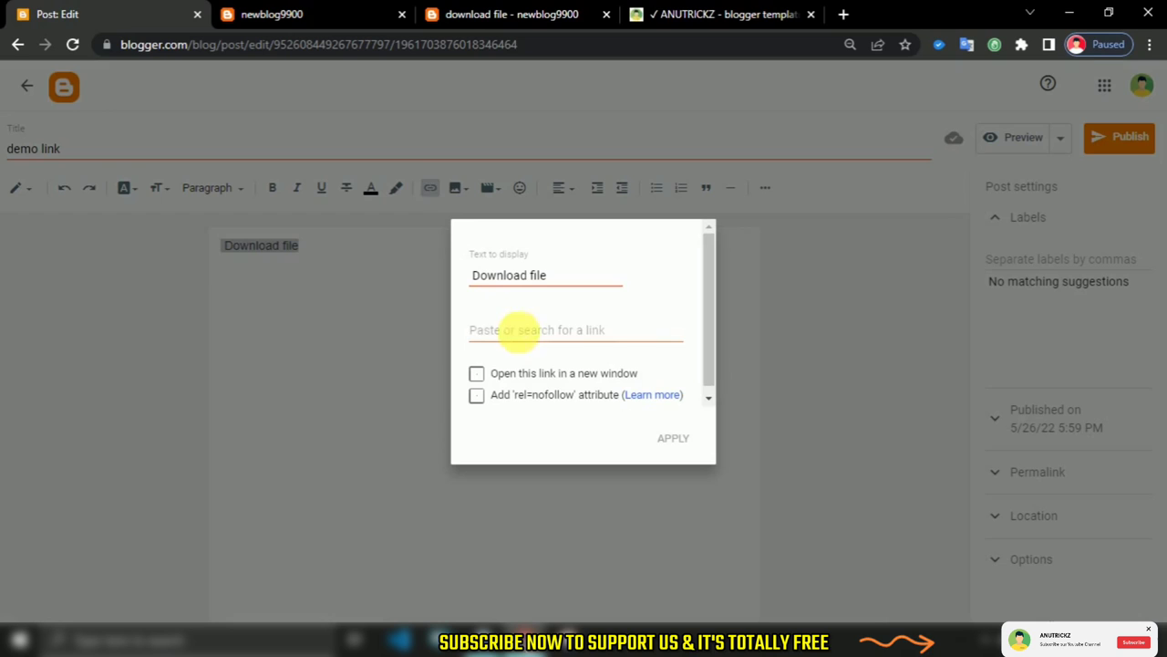
left_click(514, 314)
left_click(661, 16)
right_click(225, 51)
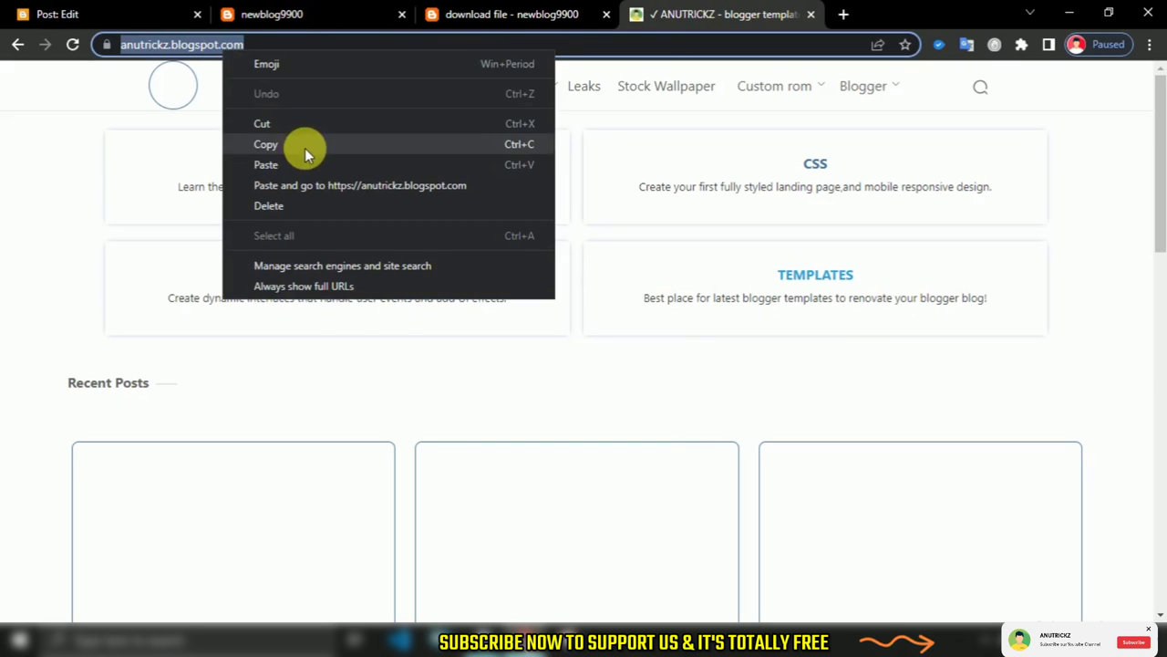
left_click(304, 149)
left_click(91, 14)
Paste the URL into the link field, apply it, and publish the demo link post
right_click(512, 328)
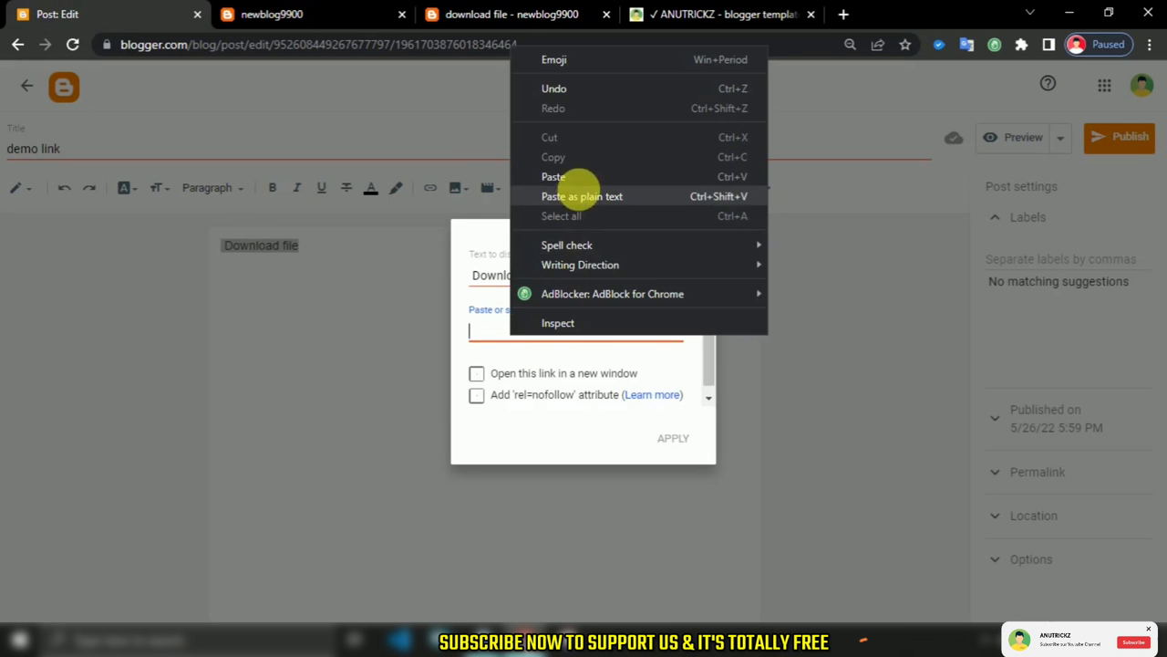
left_click(556, 194)
left_click(675, 438)
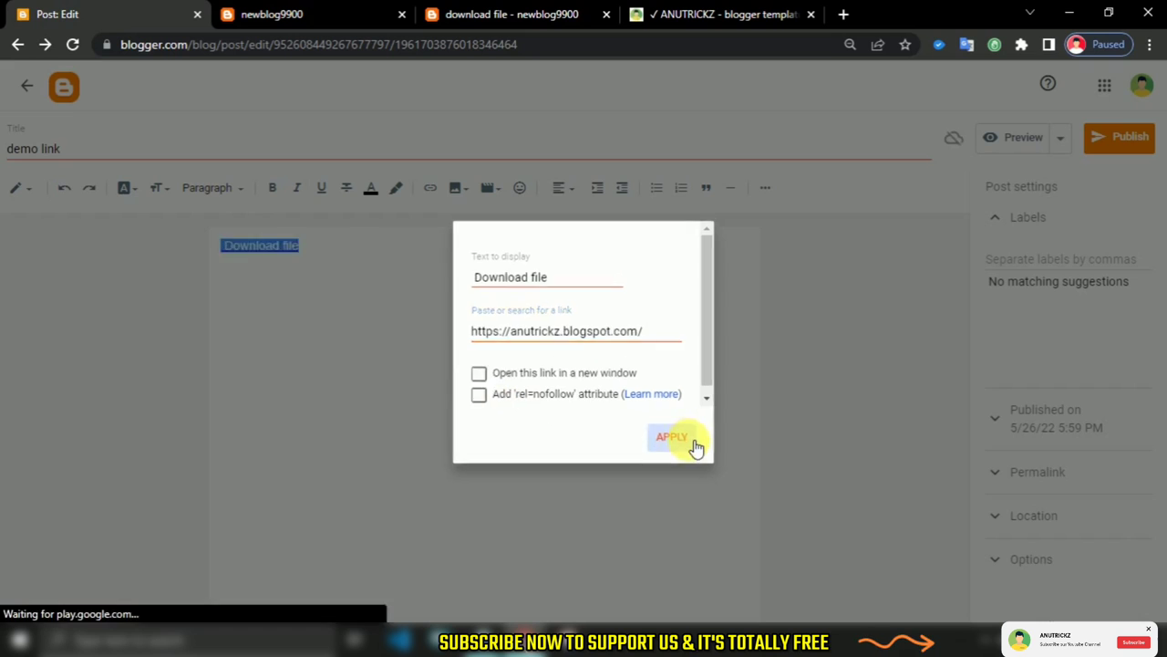
left_click(1119, 146)
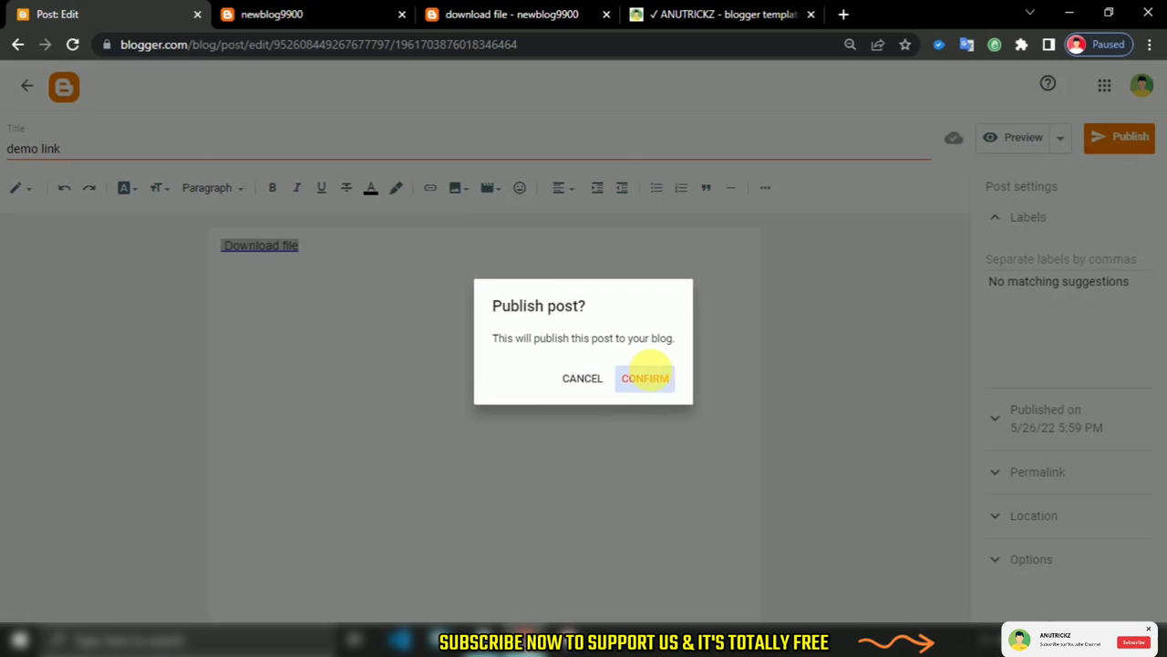
left_click(645, 378)
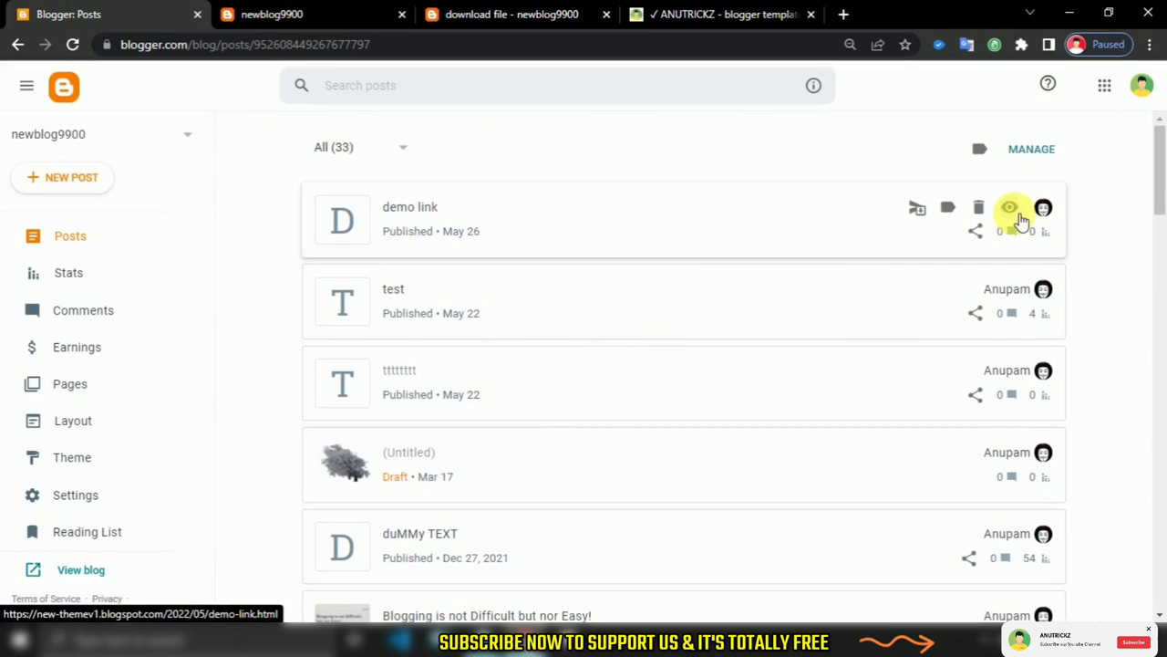
Open the published demo post and follow its 'Download file' link to the countdown page
left_click(1015, 215)
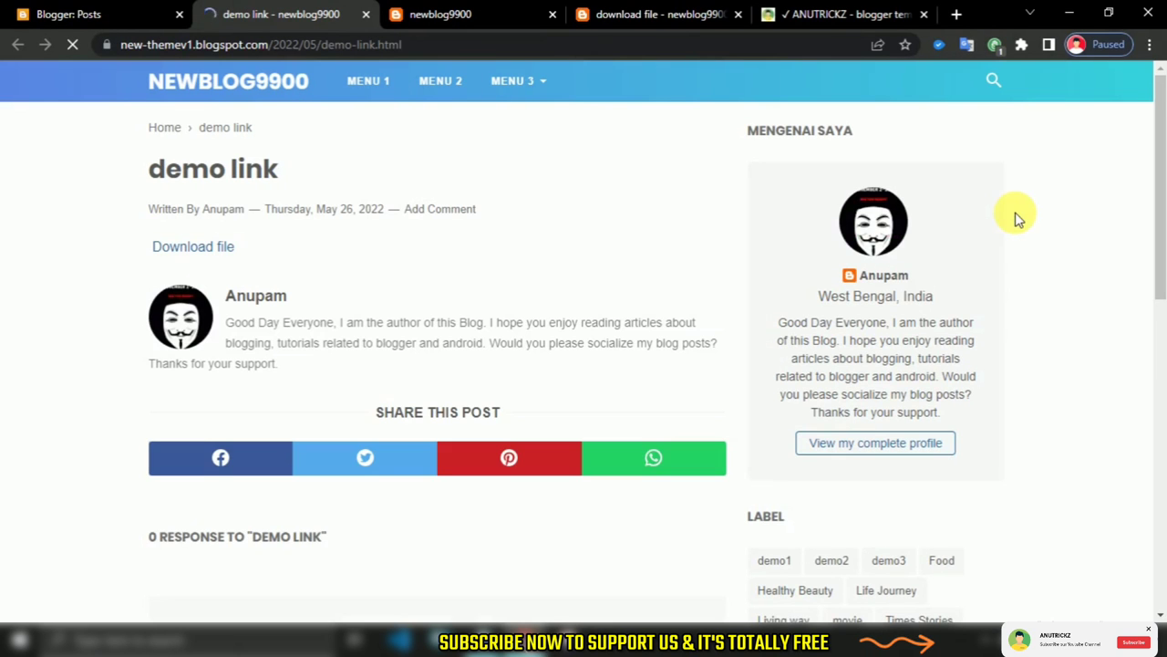
scroll(346, 268, "down", 2)
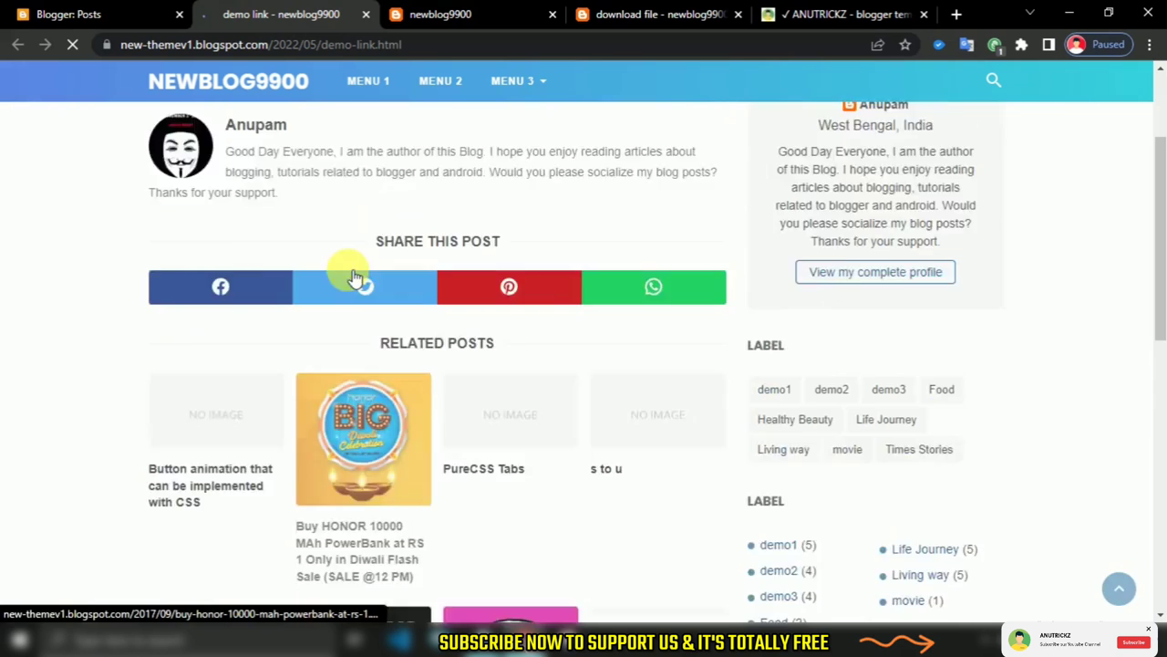
scroll(351, 276, "up", 2)
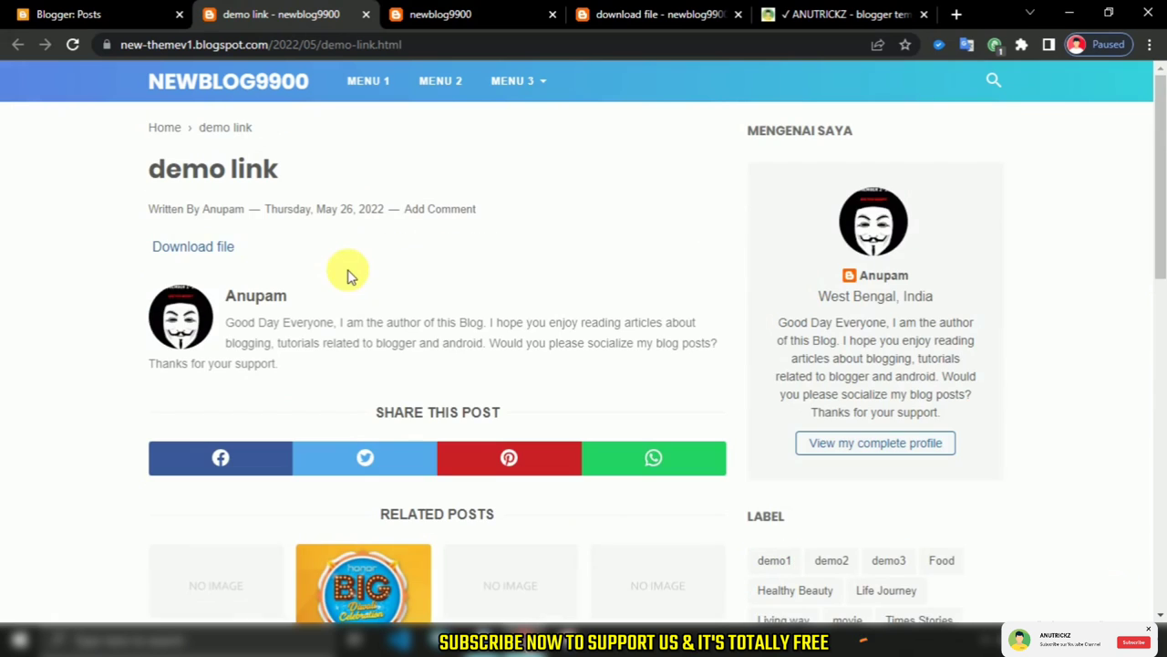
left_click(228, 252)
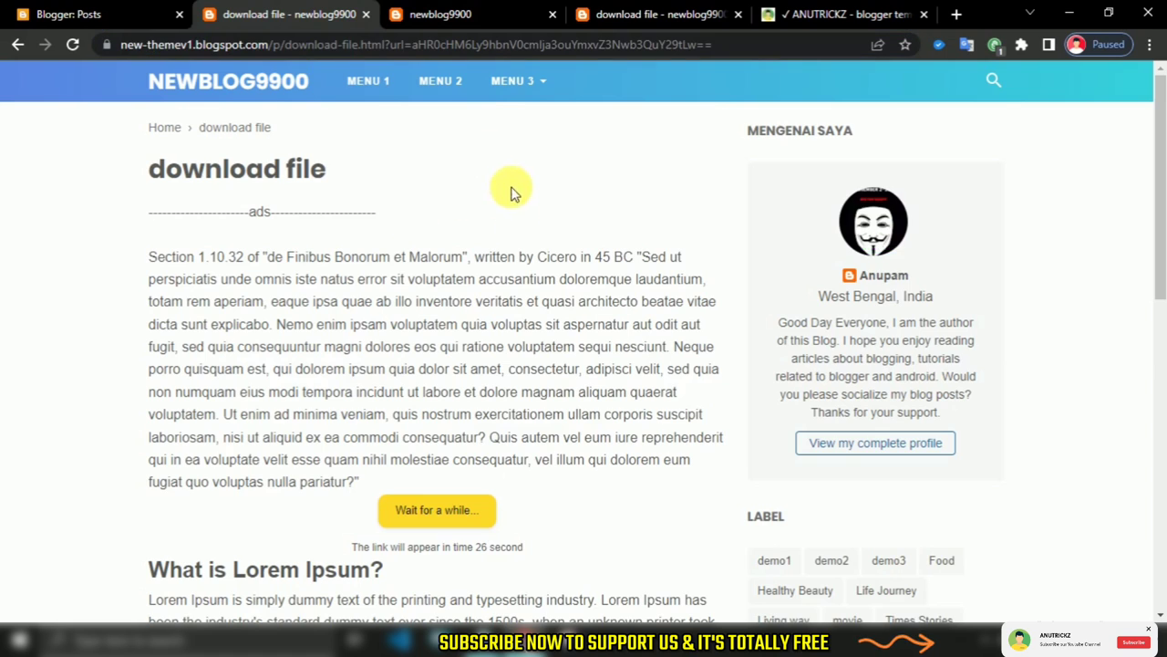
Wait out the 26-second countdown on the download safelink page
scroll(551, 319, "down", 2)
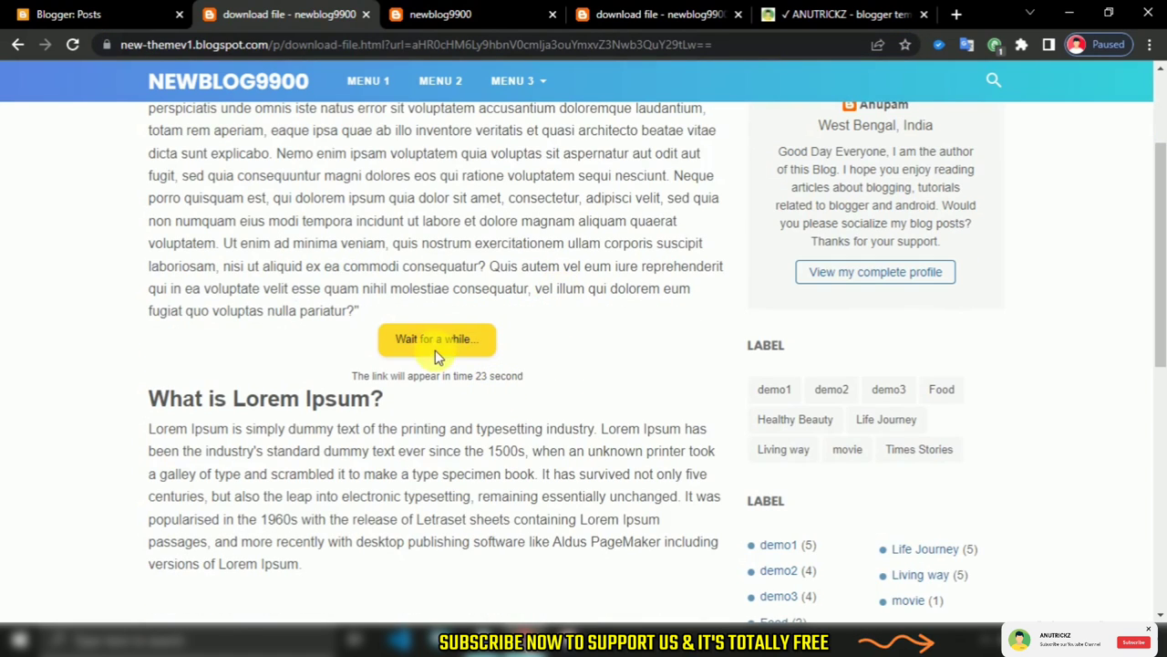
scroll(540, 301, "down", 1)
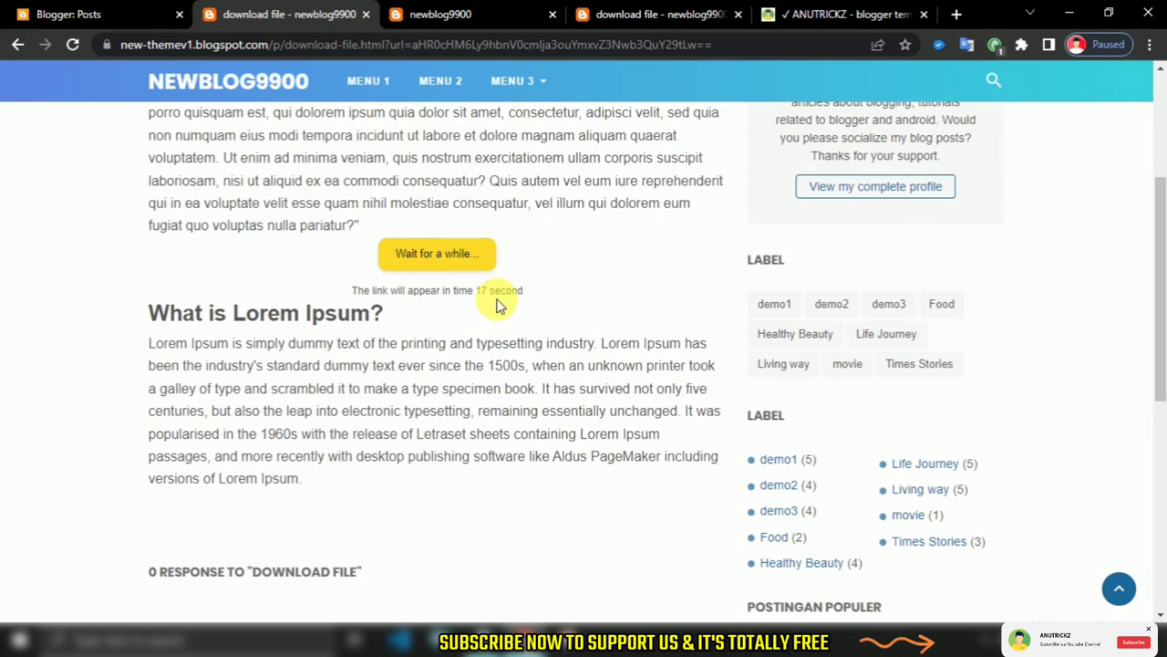
scroll(497, 306, "down", 3)
scroll(497, 305, "up", 3)
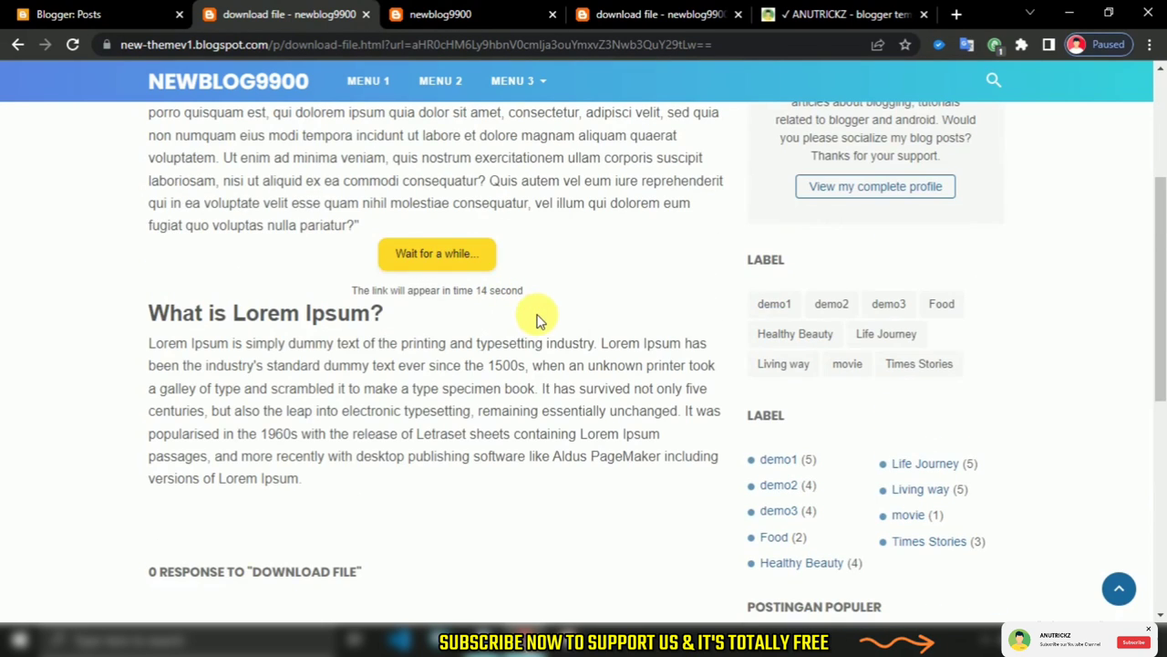
scroll(535, 316, "down", 2)
scroll(510, 353, "up", 6)
scroll(513, 357, "down", 4)
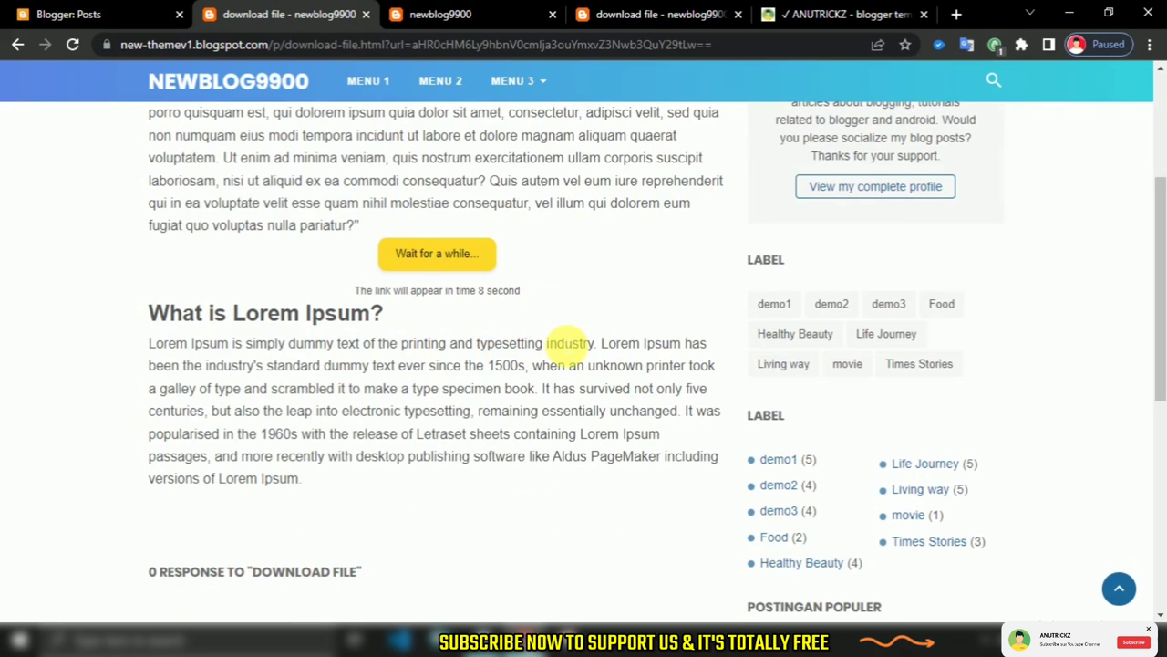
scroll(509, 306, "up", 1)
scroll(507, 305, "down", 1)
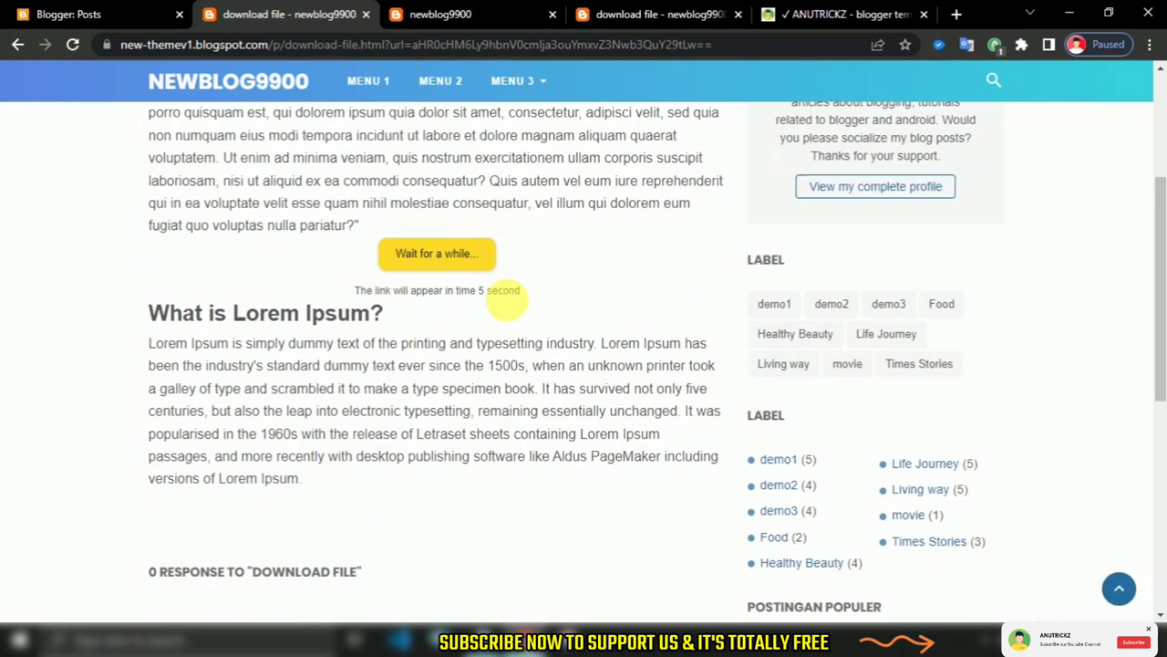
scroll(525, 308, "down", 1)
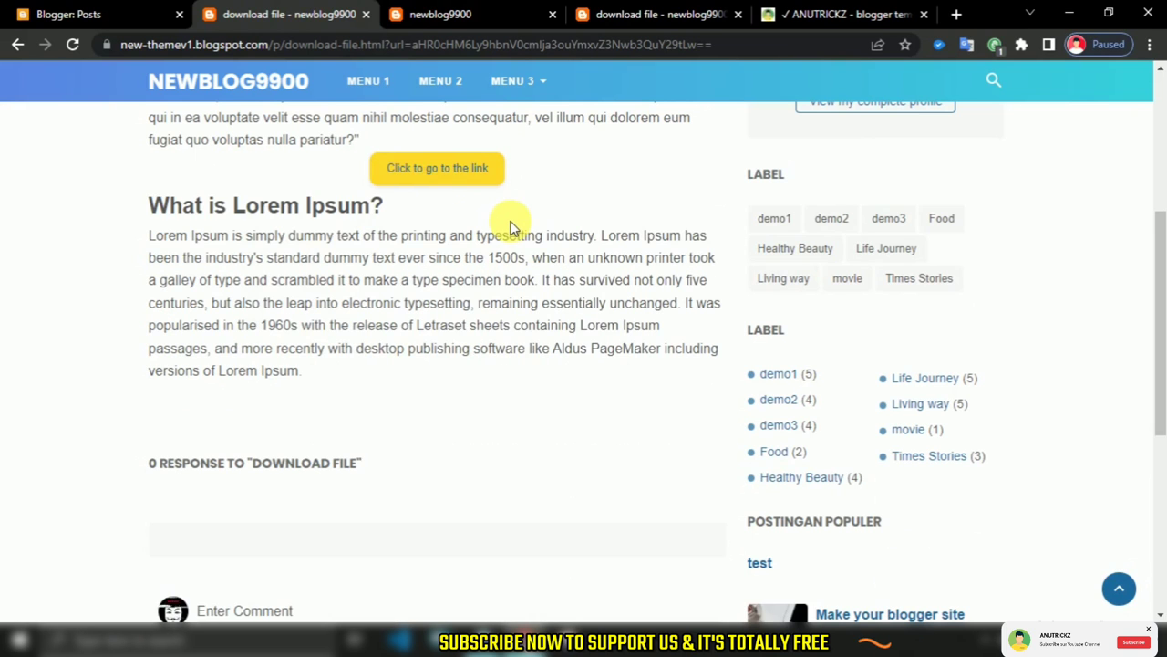
scroll(515, 235, "up", 1)
Follow the revealed 'Click to go to the link' to the 'Go to link' button
left_click(451, 260)
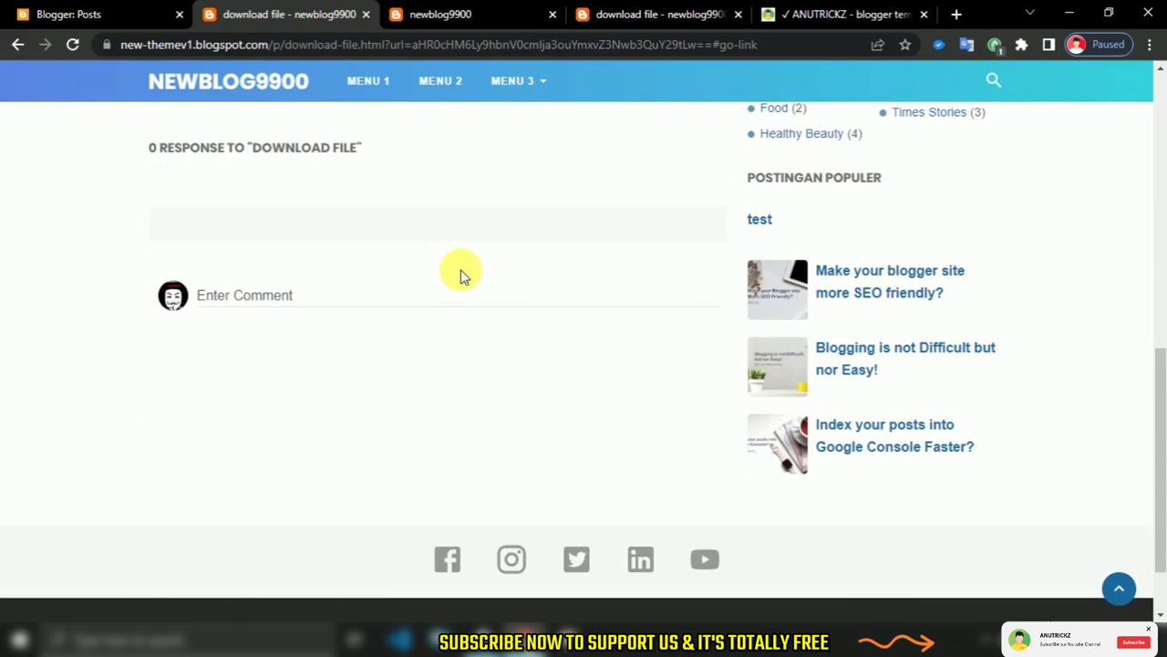
scroll(461, 274, "up", 3)
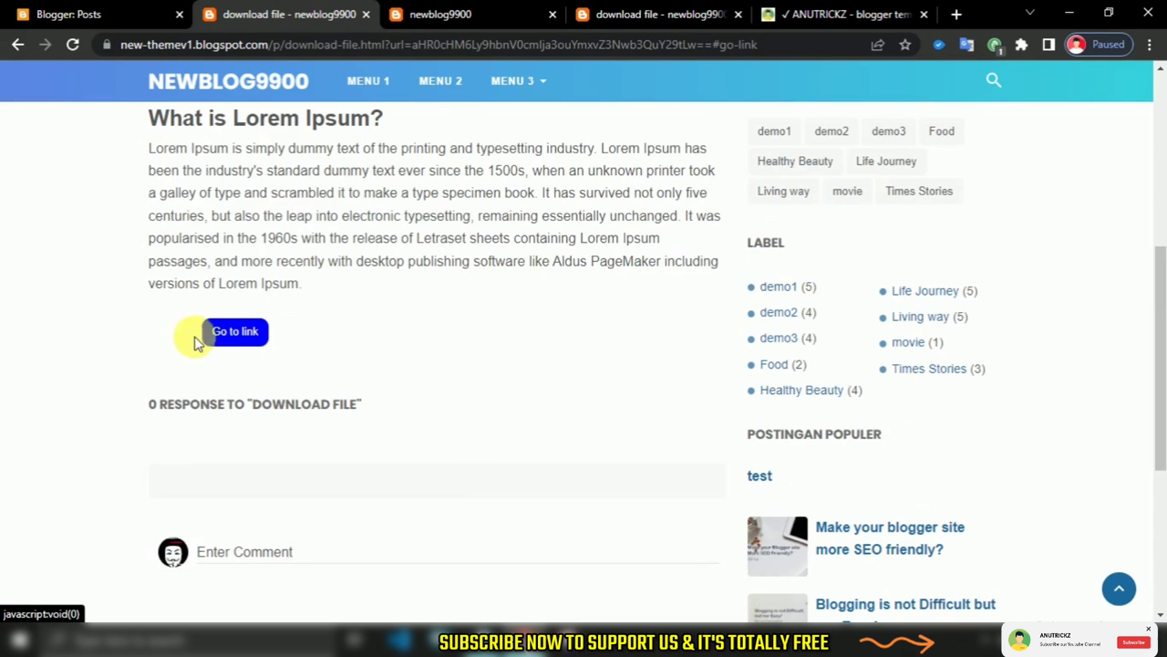
scroll(234, 338, "up", 2)
scroll(240, 345, "down", 1)
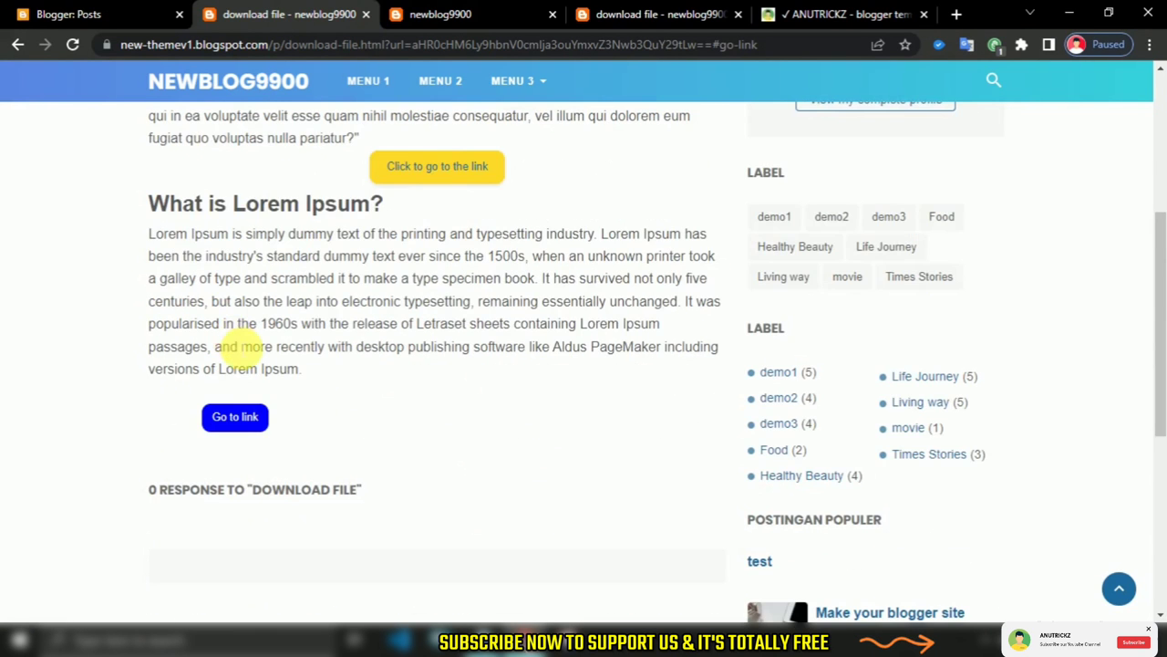
left_click(232, 418)
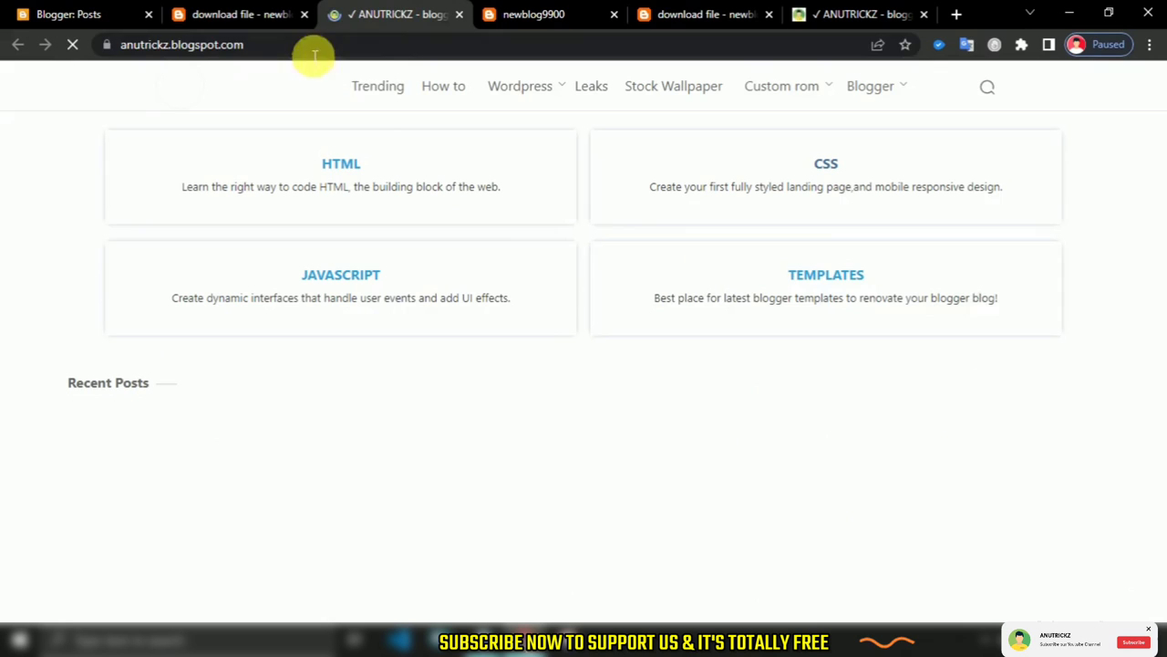